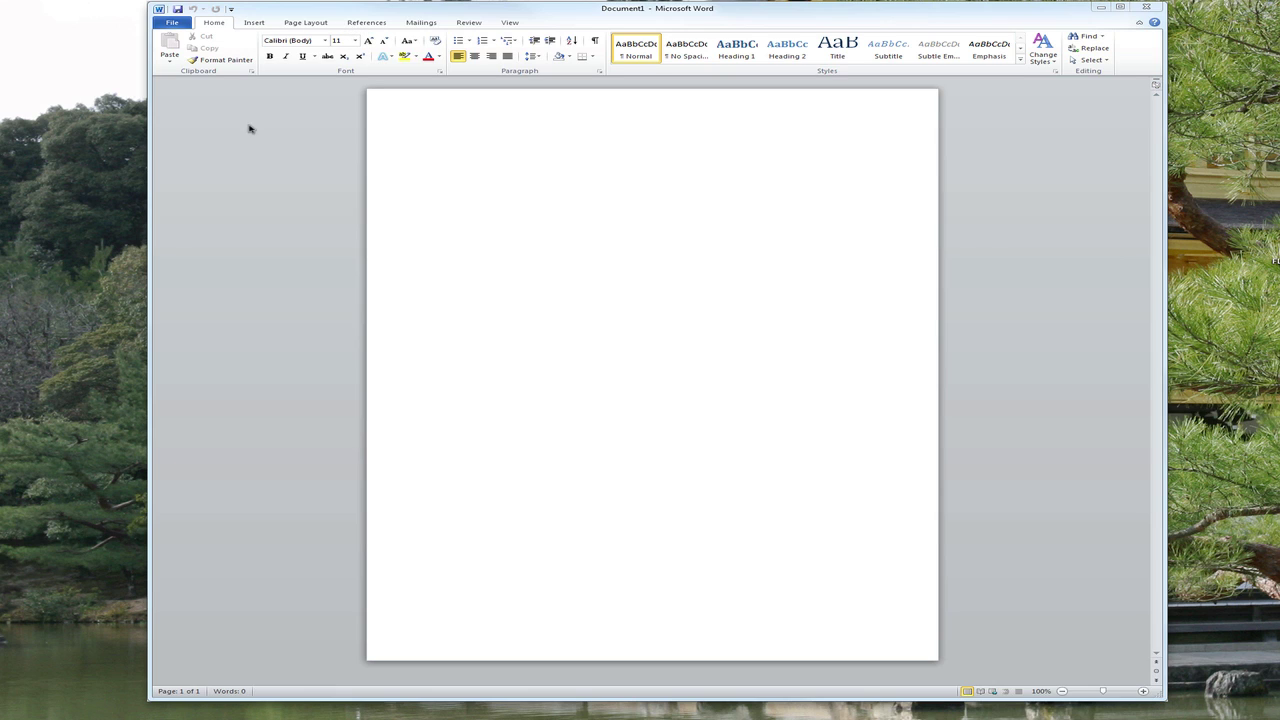
Step: Open the ribbon customization options and add a new custom tab after the Home tab
{"action": "left_click", "coordinate": [174, 23]}
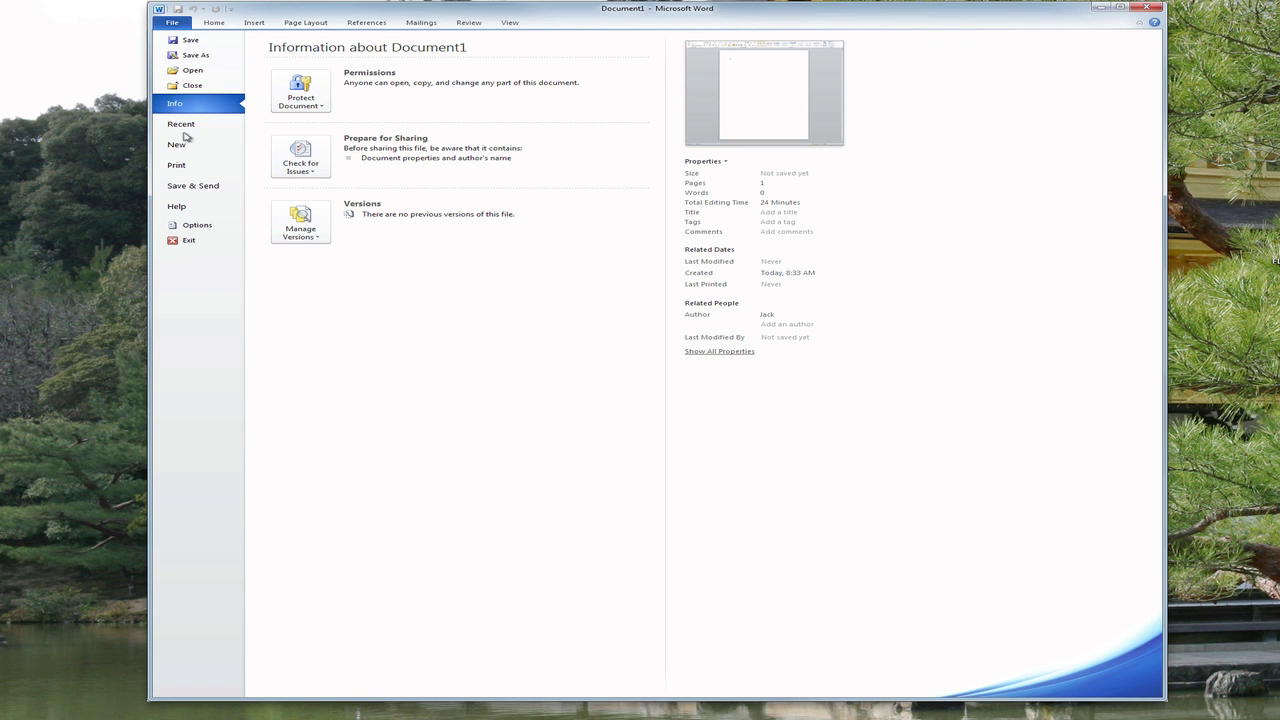
{"action": "left_click", "coordinate": [195, 226]}
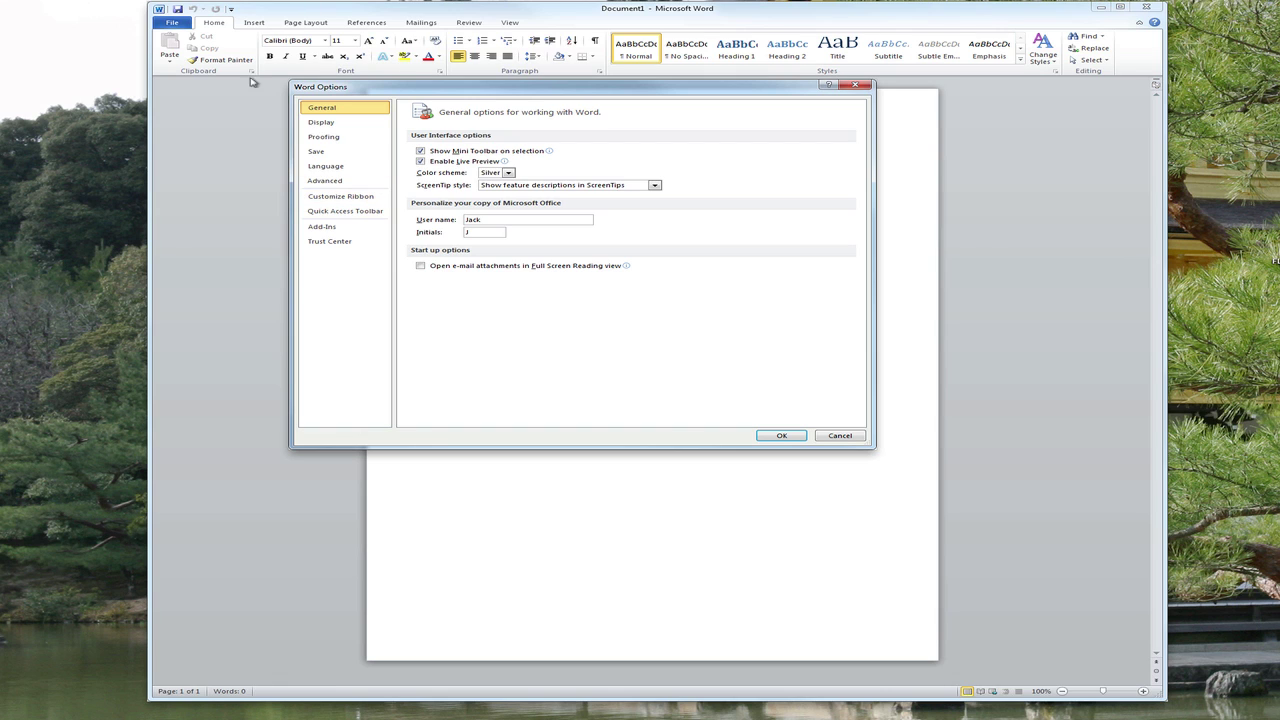
{"action": "left_click", "coordinate": [324, 198]}
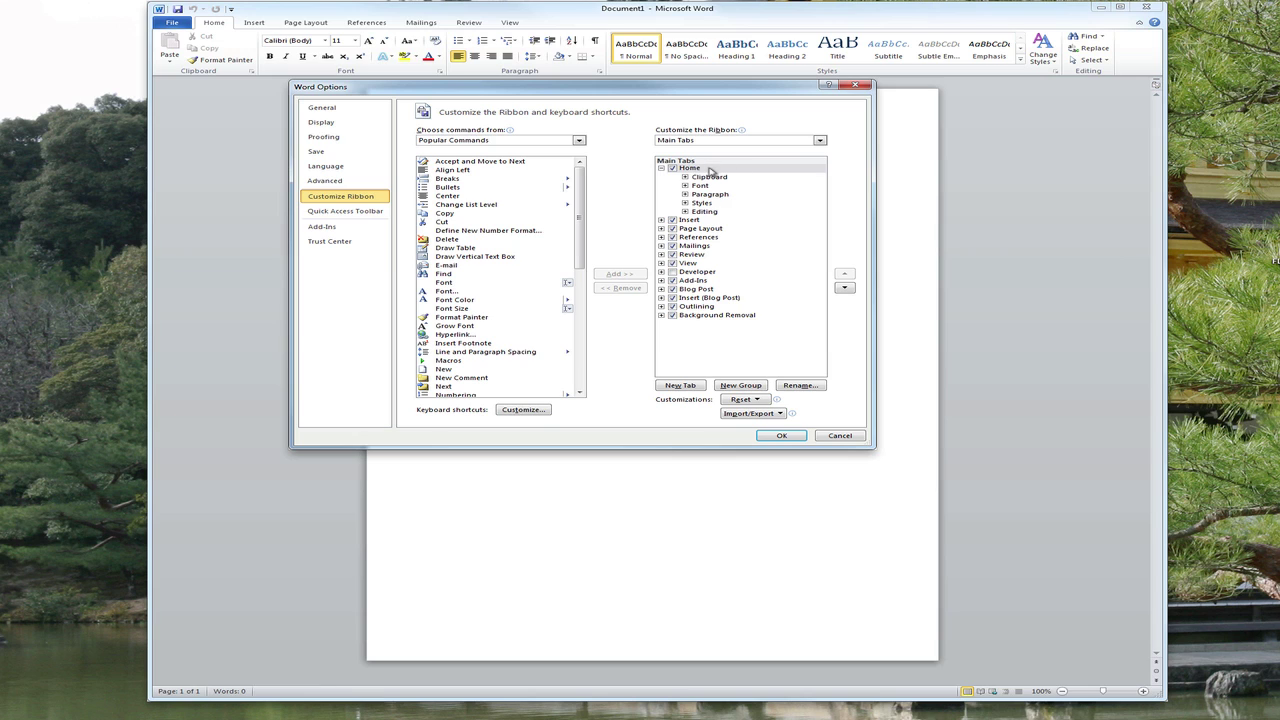
{"action": "left_click", "coordinate": [682, 386]}
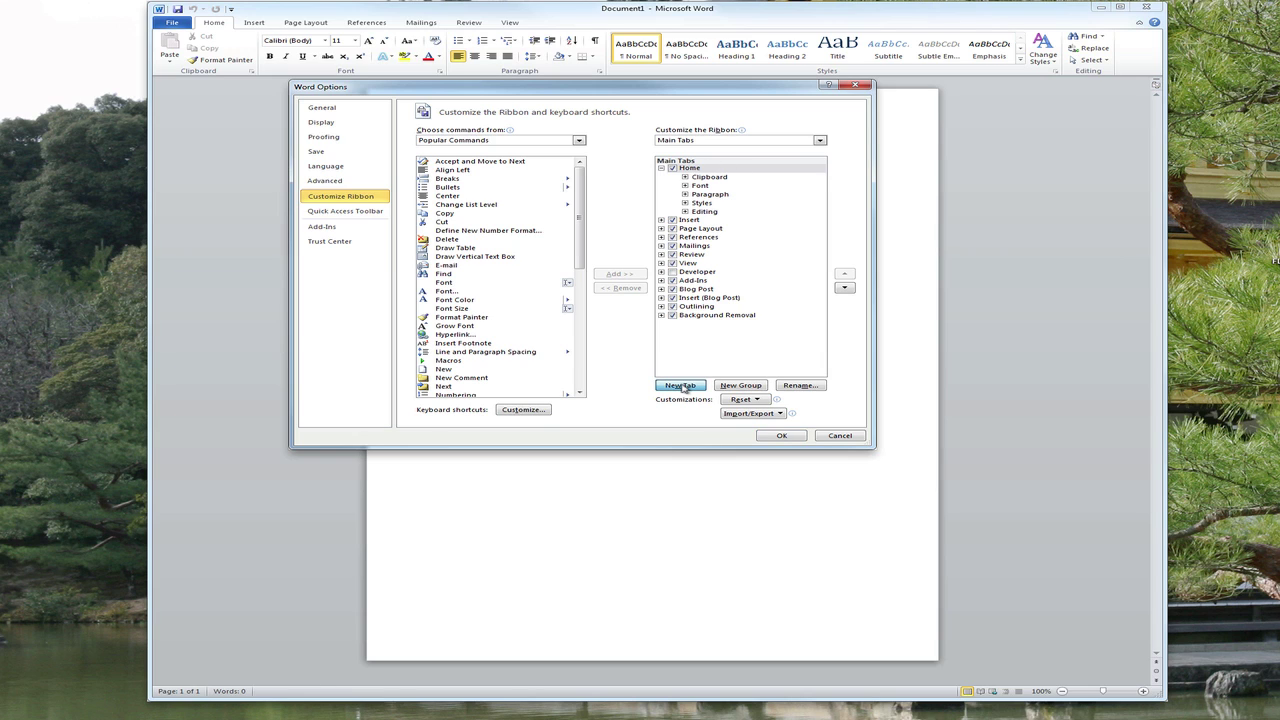
Step: Rename the new custom ribbon tab as Jacks Tools
{"action": "left_click", "coordinate": [697, 221]}
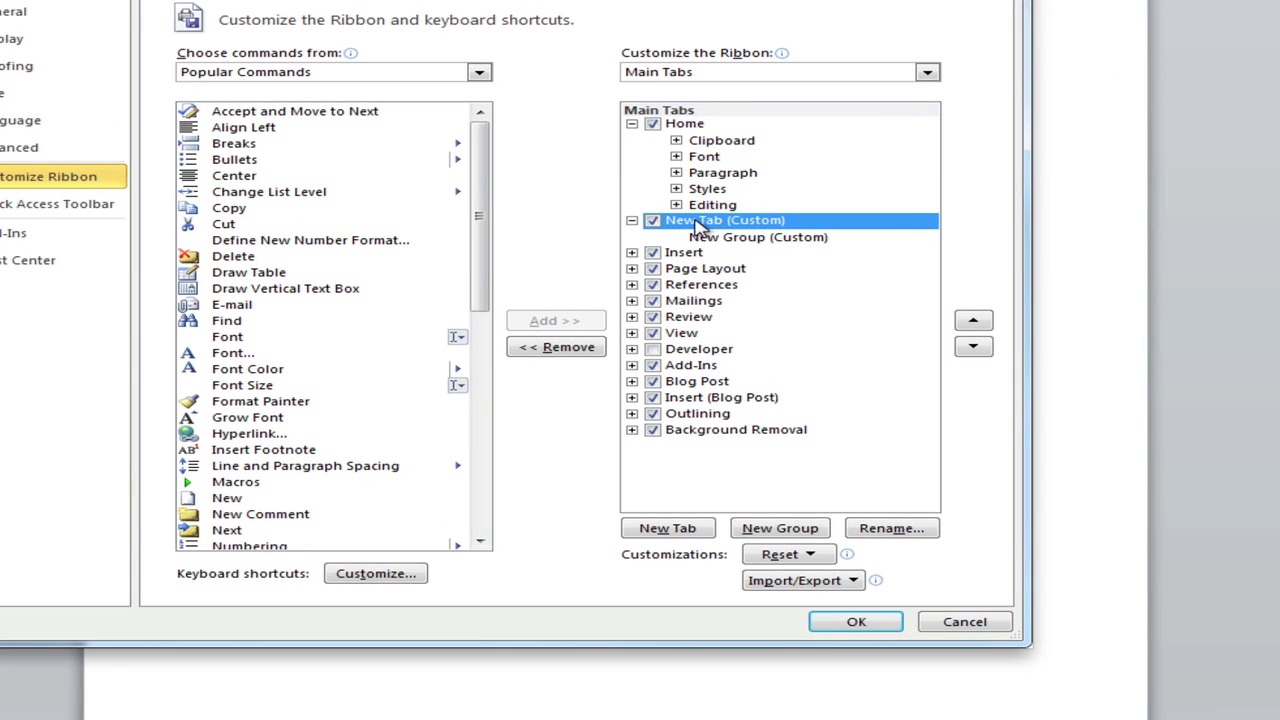
{"action": "right_click", "coordinate": [697, 224]}
{"action": "left_click", "coordinate": [724, 283]}
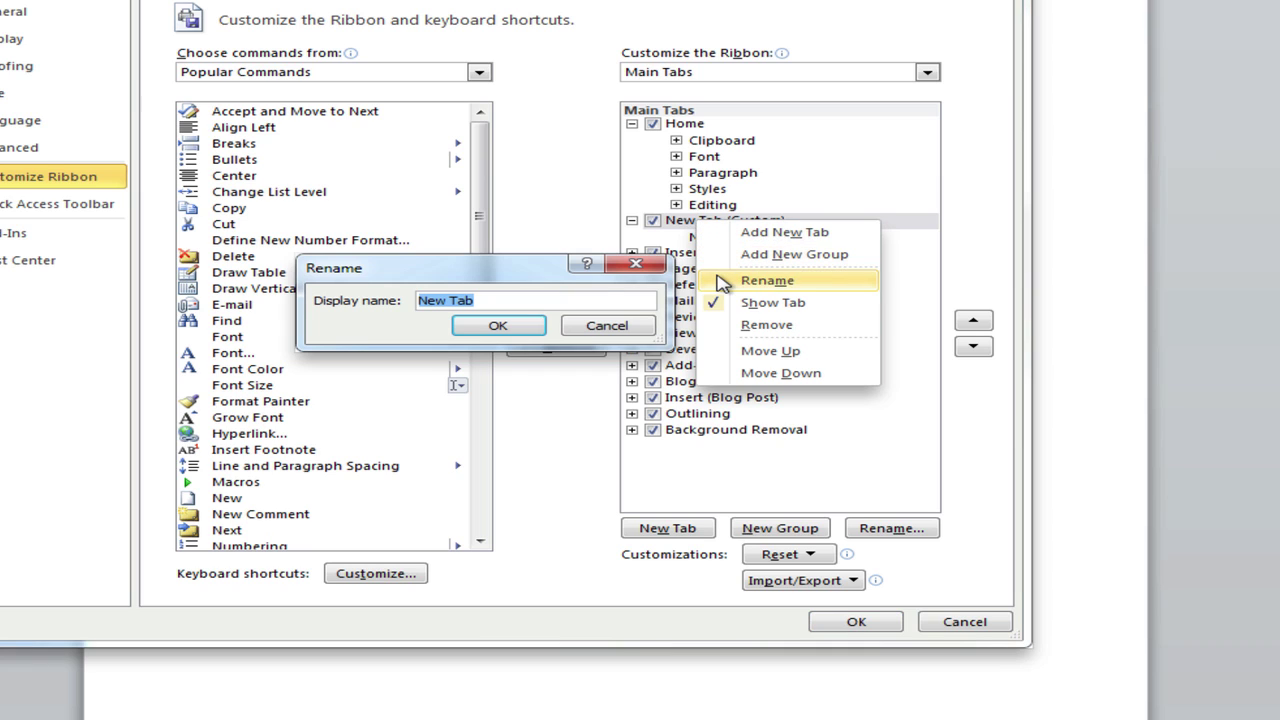
{"action": "type", "text": "J"}
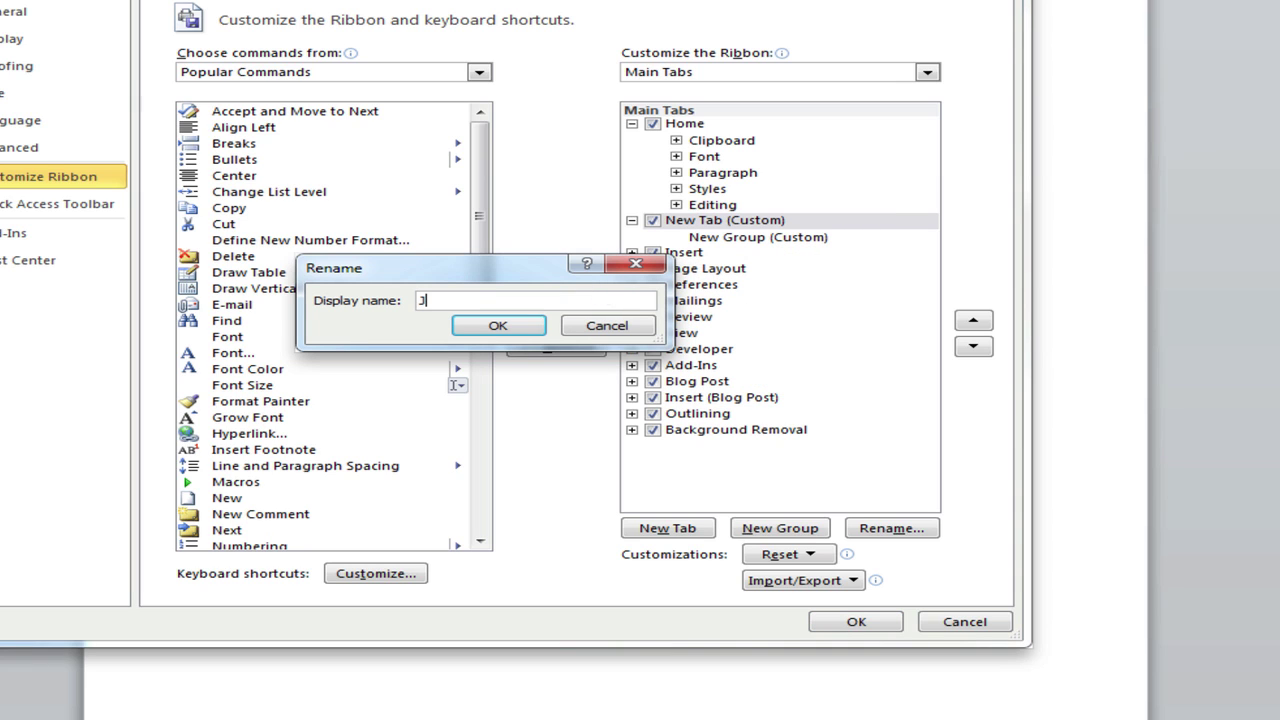
{"action": "type", "text": "acks Tools"}
{"action": "left_click", "coordinate": [518, 328]}
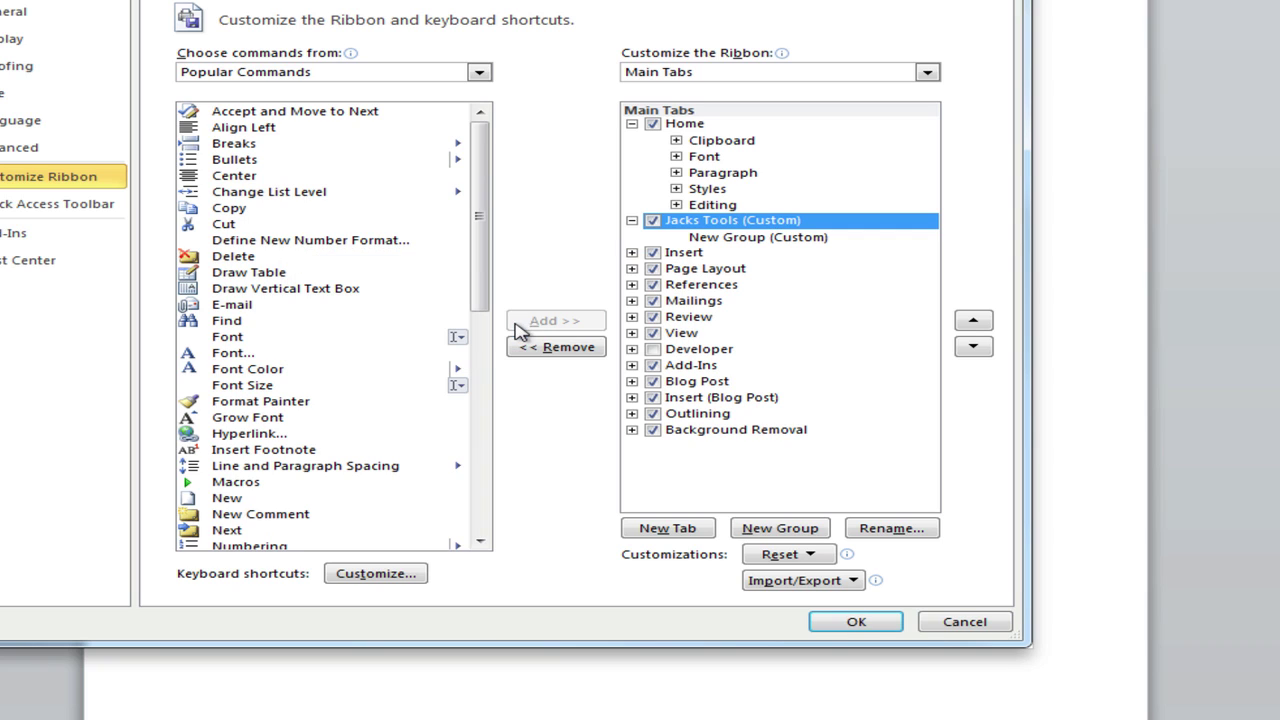
Step: Rename the new group inside the Jacks Tools tab as Items
{"action": "left_click", "coordinate": [714, 242]}
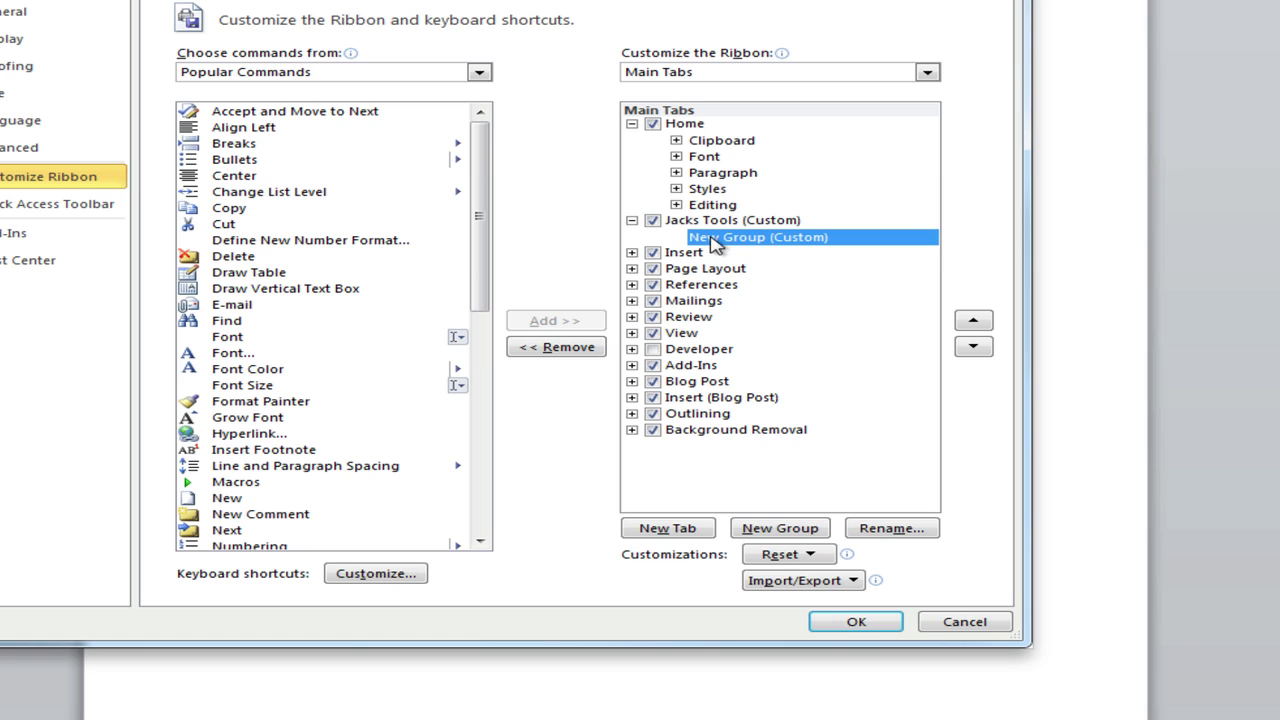
{"action": "right_click", "coordinate": [718, 245]}
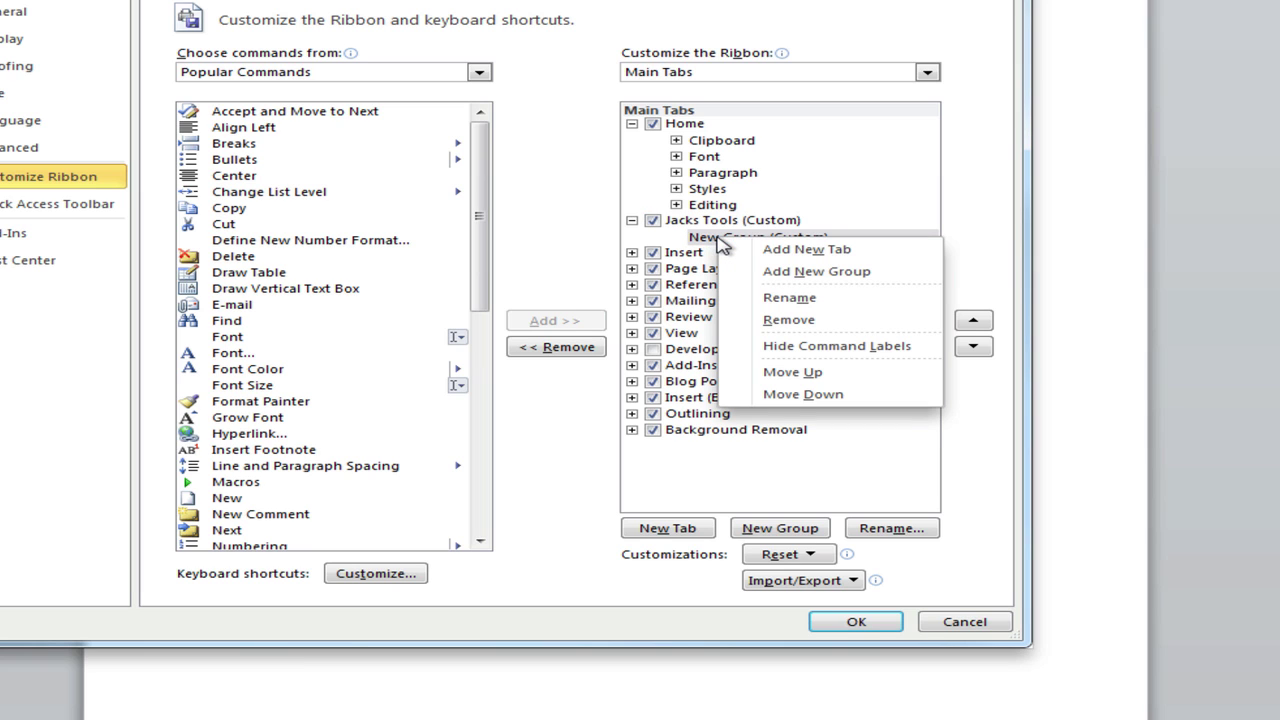
{"action": "left_click", "coordinate": [756, 297]}
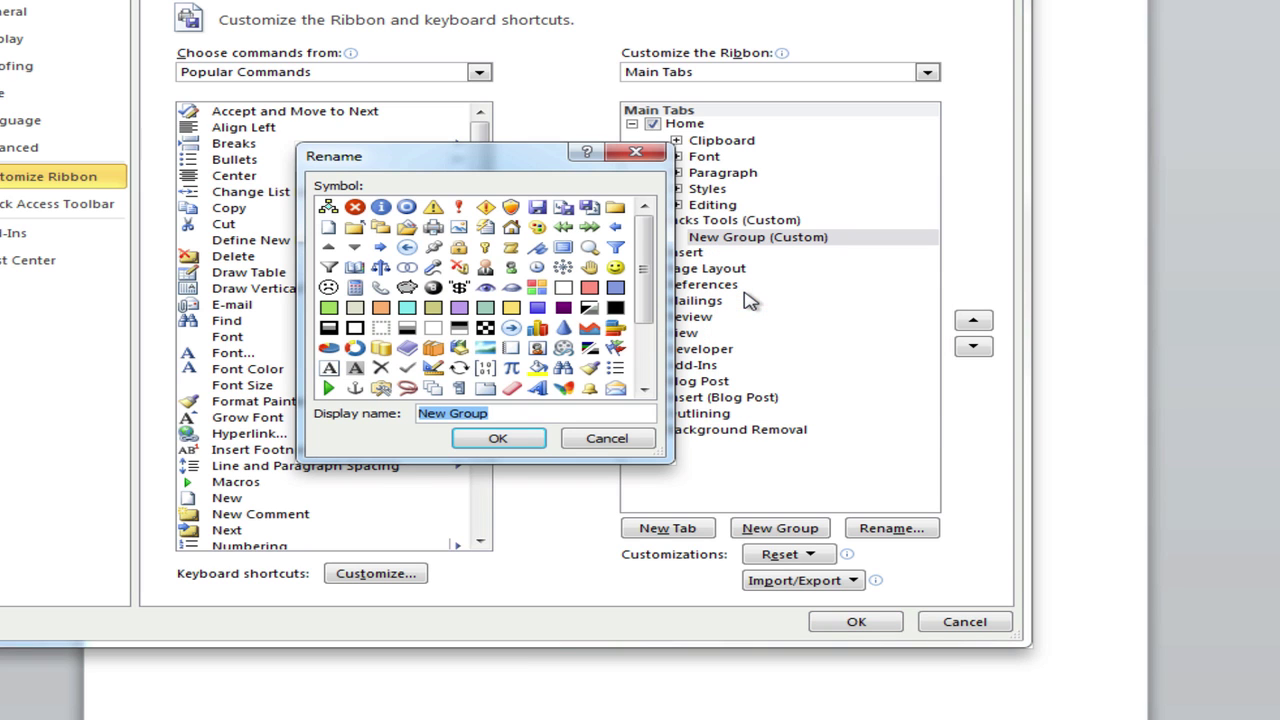
{"action": "type", "text": "It"}
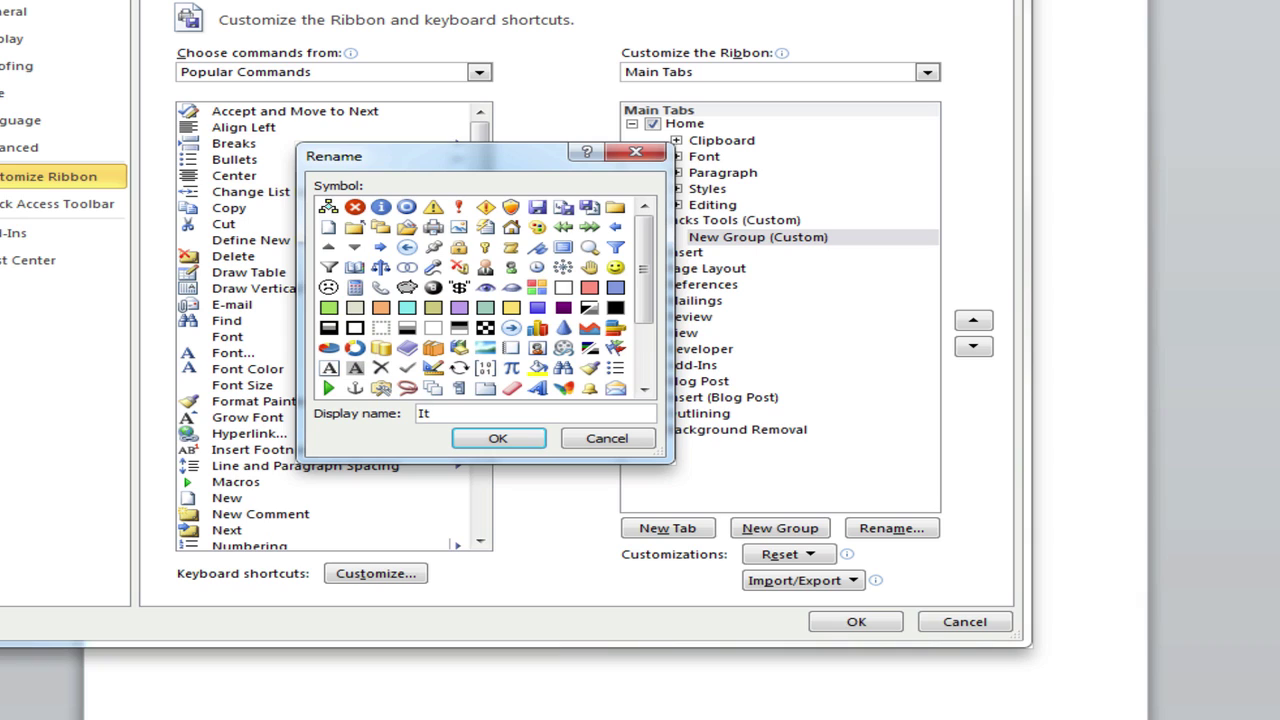
{"action": "type", "text": "ems"}
{"action": "left_click", "coordinate": [501, 441]}
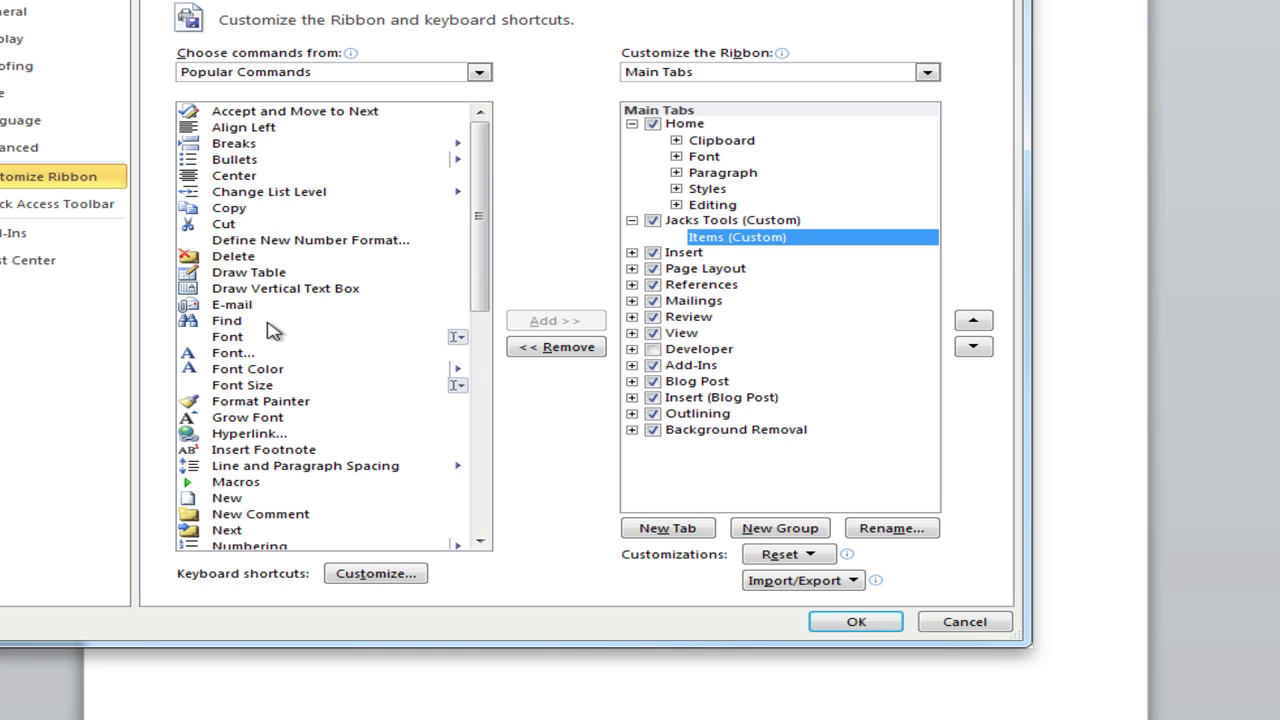
Step: Add the Font dialog command and the Font Color command to the custom Items group
{"action": "left_click", "coordinate": [270, 374]}
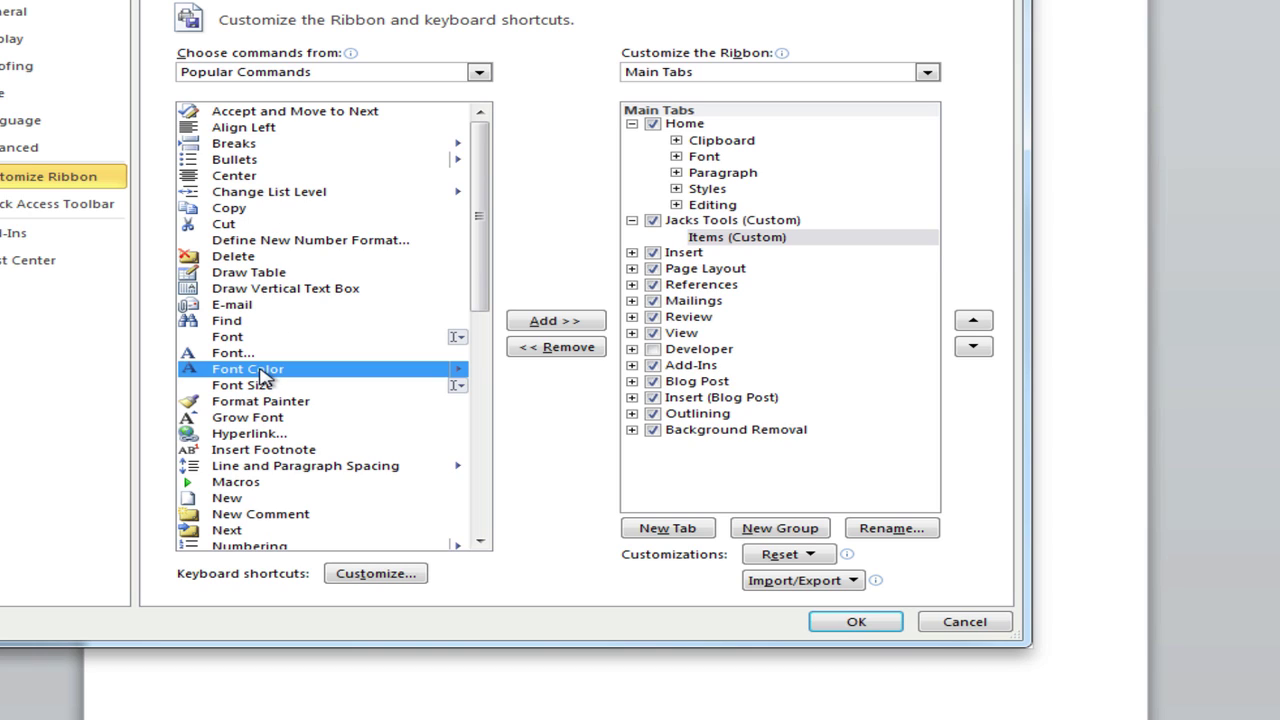
{"action": "left_click", "coordinate": [236, 355]}
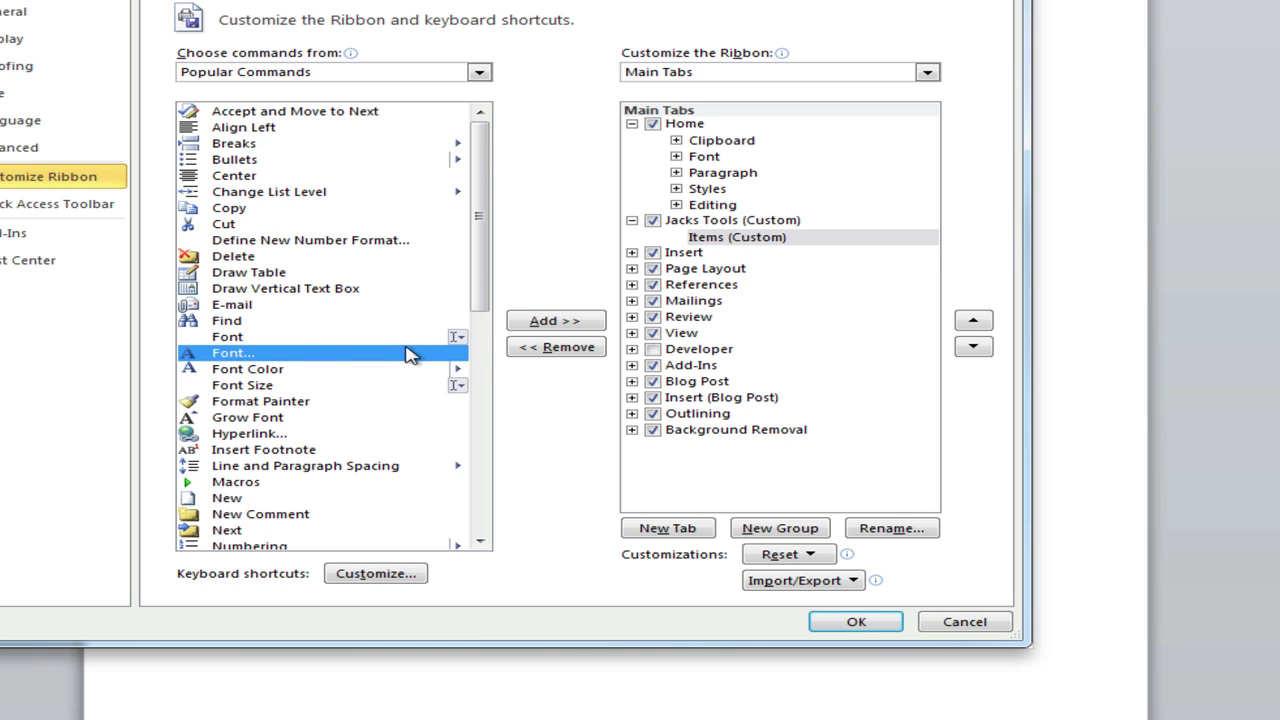
{"action": "left_click", "coordinate": [516, 323]}
{"action": "left_click", "coordinate": [534, 323]}
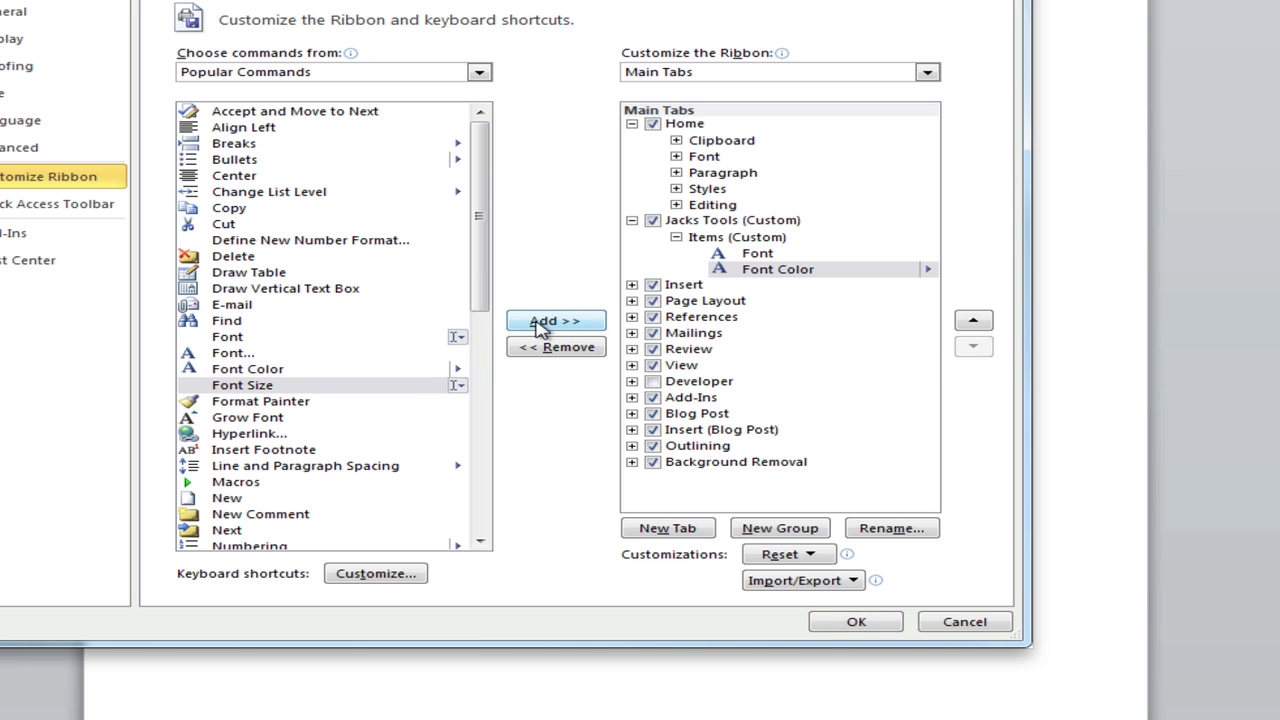
Step: Add the Save As and Print Preview and Print commands to the custom Items group
{"action": "scroll", "coordinate": [352, 418], "scroll_direction": "down", "scroll_amount": 9}
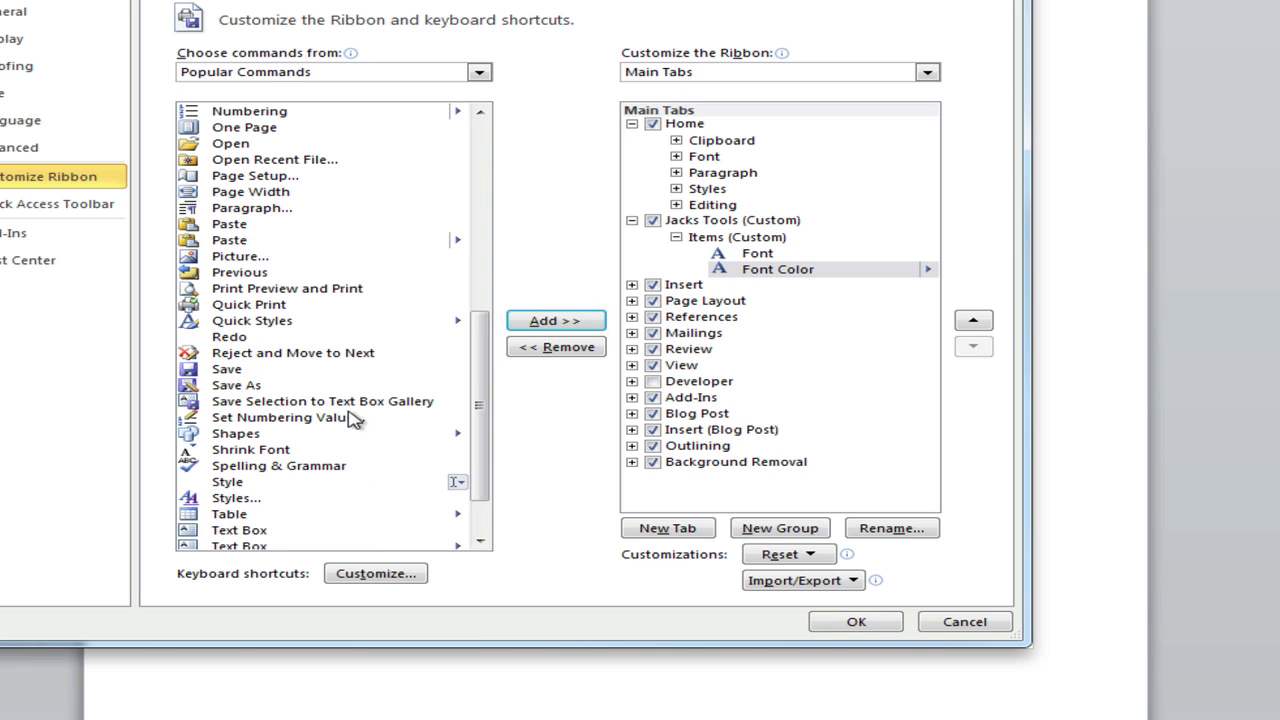
{"action": "left_click", "coordinate": [238, 386]}
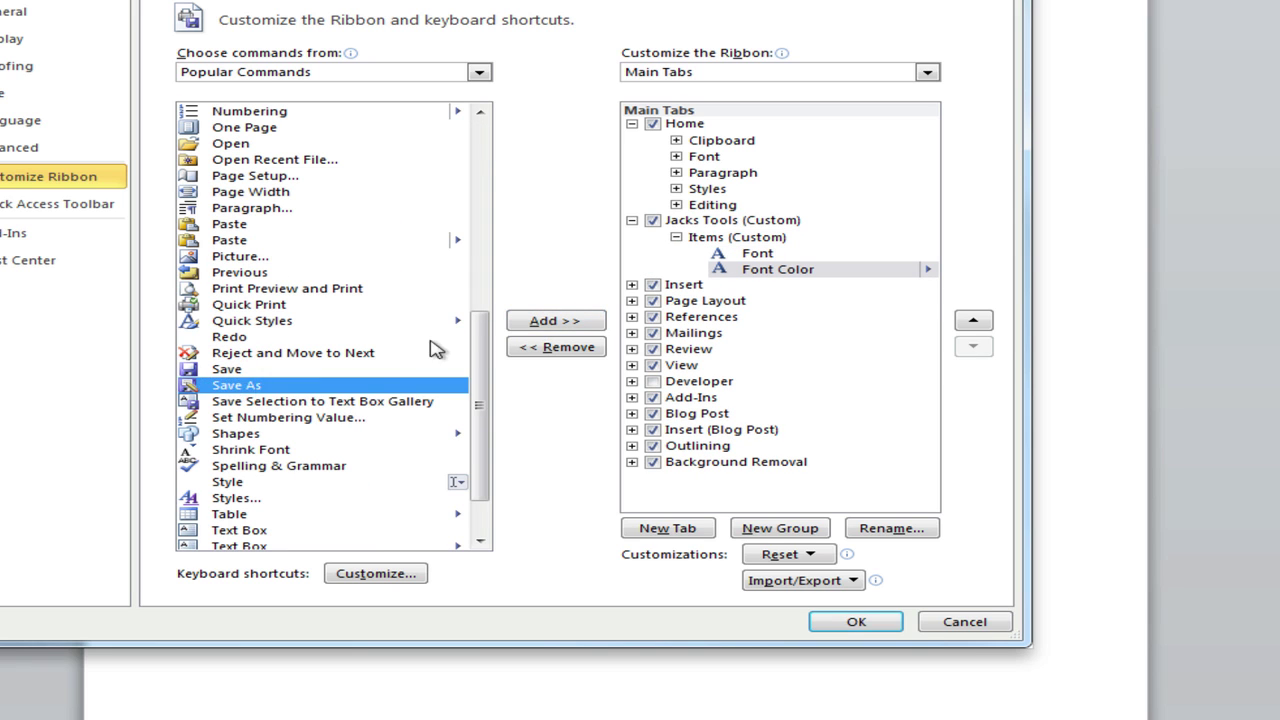
{"action": "left_click", "coordinate": [530, 322]}
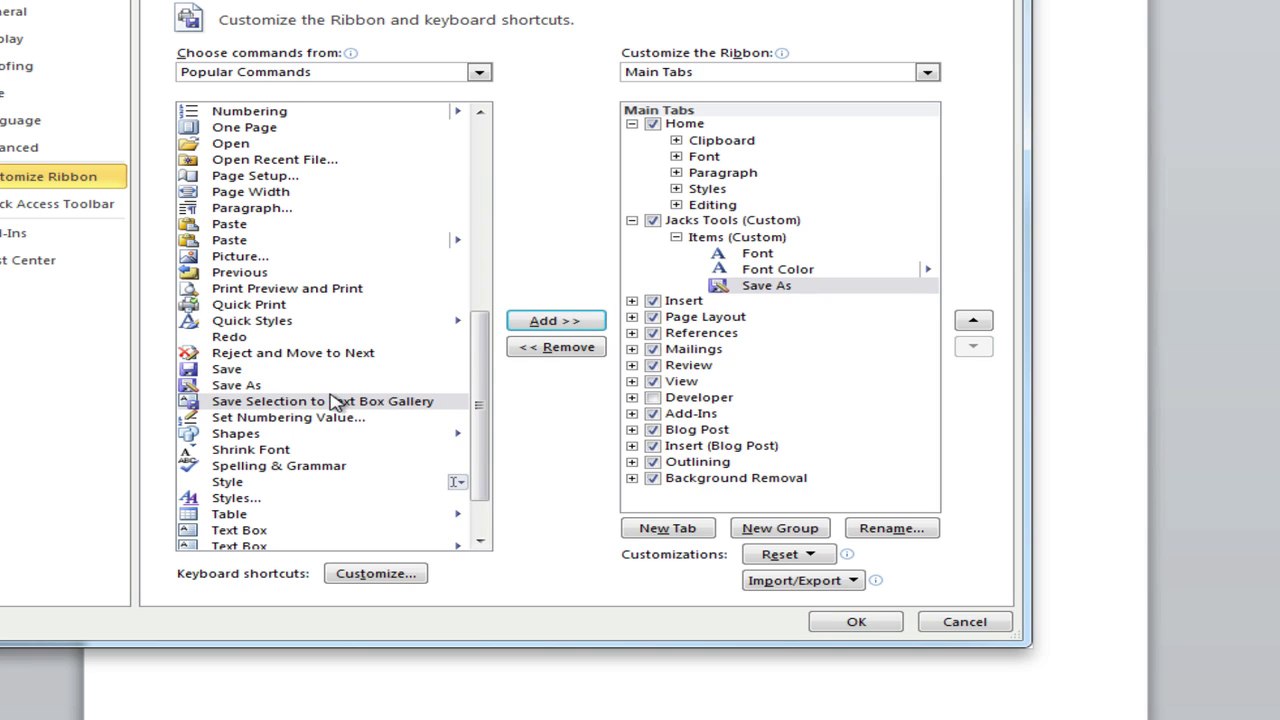
{"action": "left_click", "coordinate": [258, 290]}
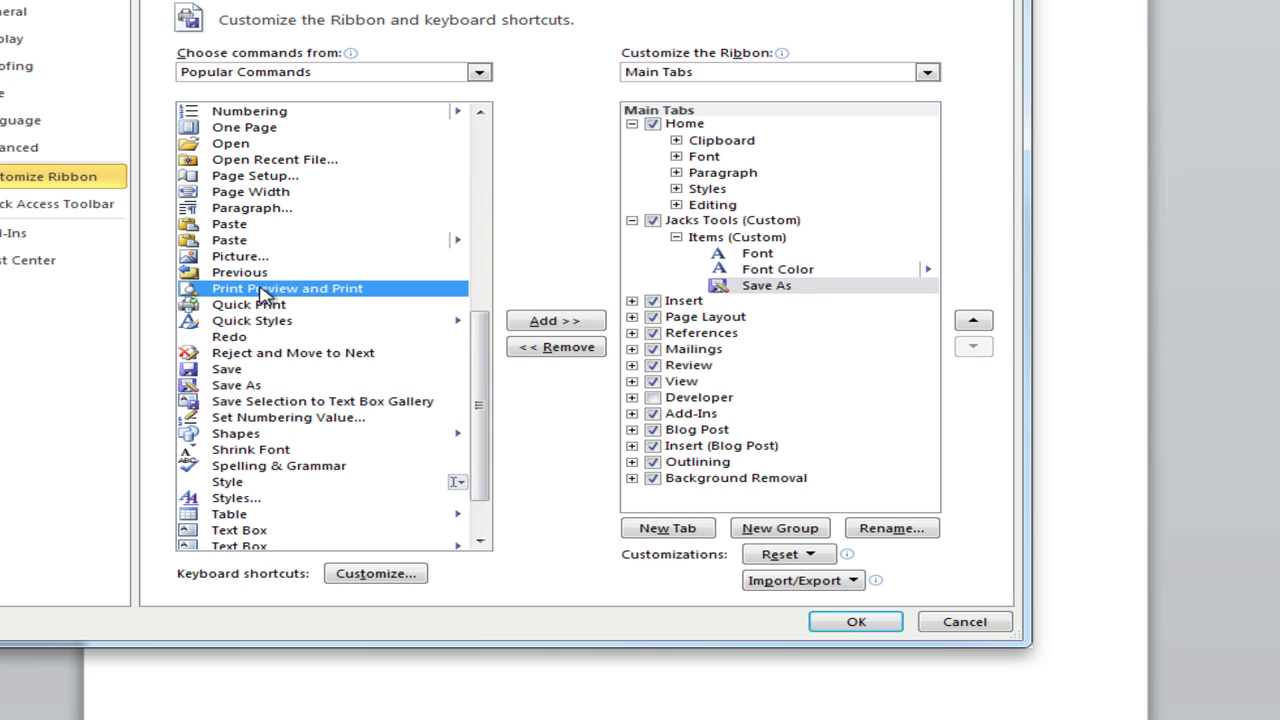
{"action": "left_click", "coordinate": [570, 324]}
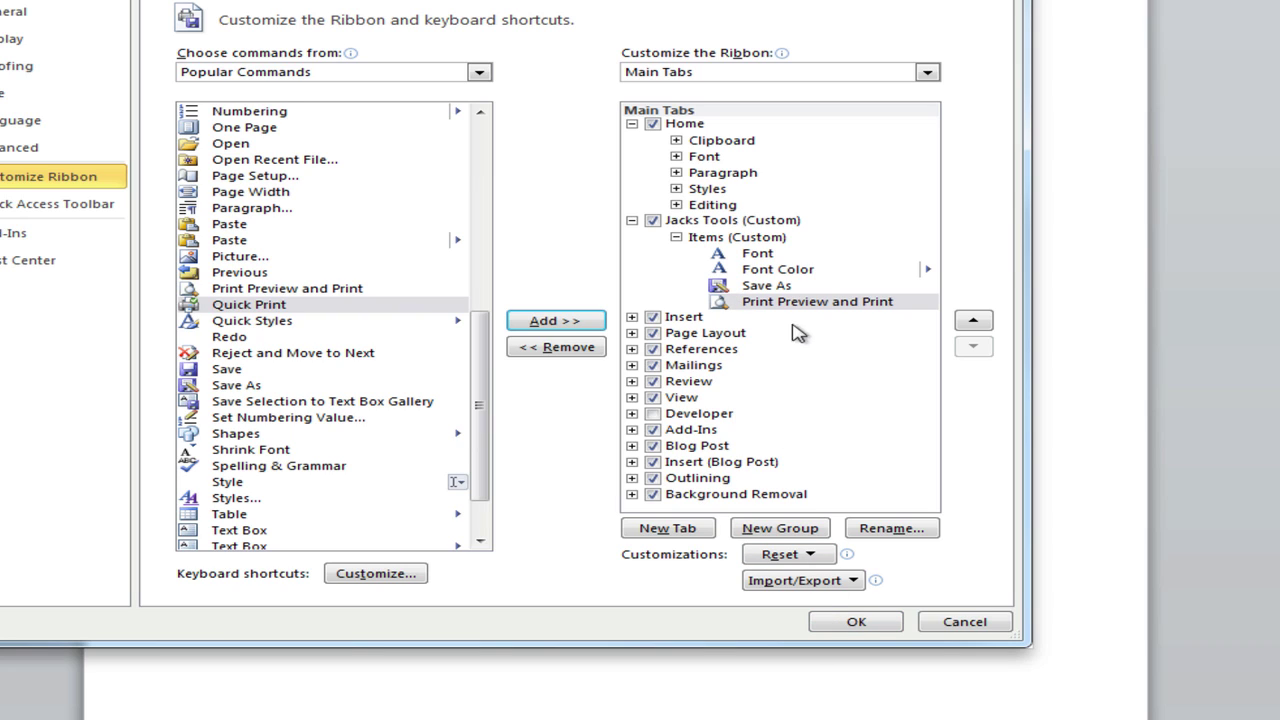
Step: Move Save As to the first place in the Items group and apply the ribbon customization
{"action": "left_click", "coordinate": [778, 290]}
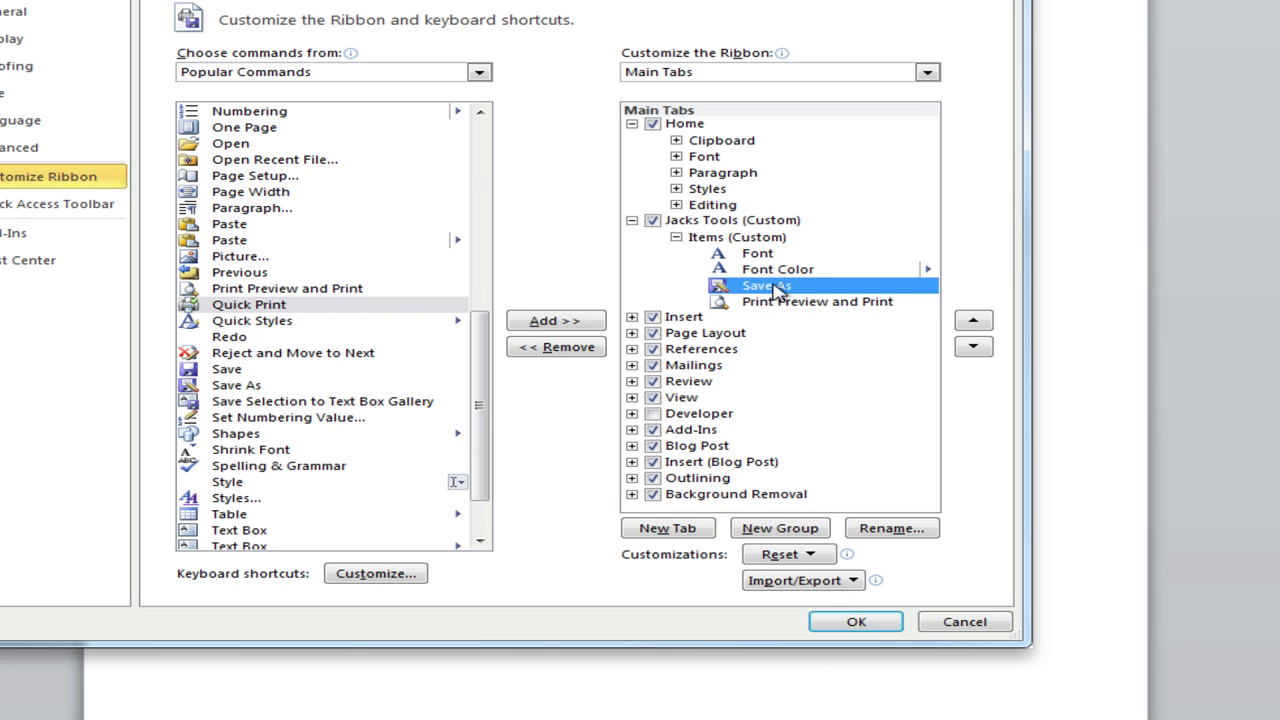
{"action": "left_click", "coordinate": [973, 320]}
{"action": "left_click", "coordinate": [973, 320]}
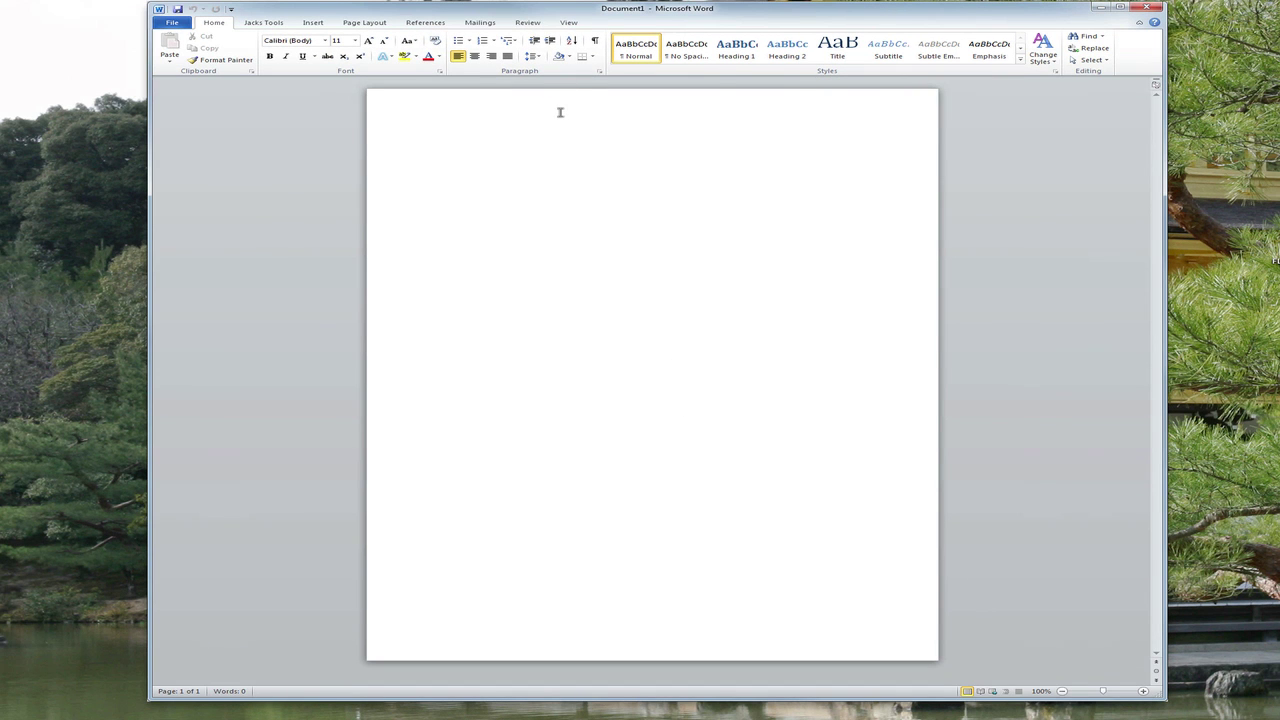
Step: Check the commands on the custom Jacks Tools tab, including the Font Color choices
{"action": "left_click_drag", "start_coordinate": [443, 12], "coordinate": [471, 28]}
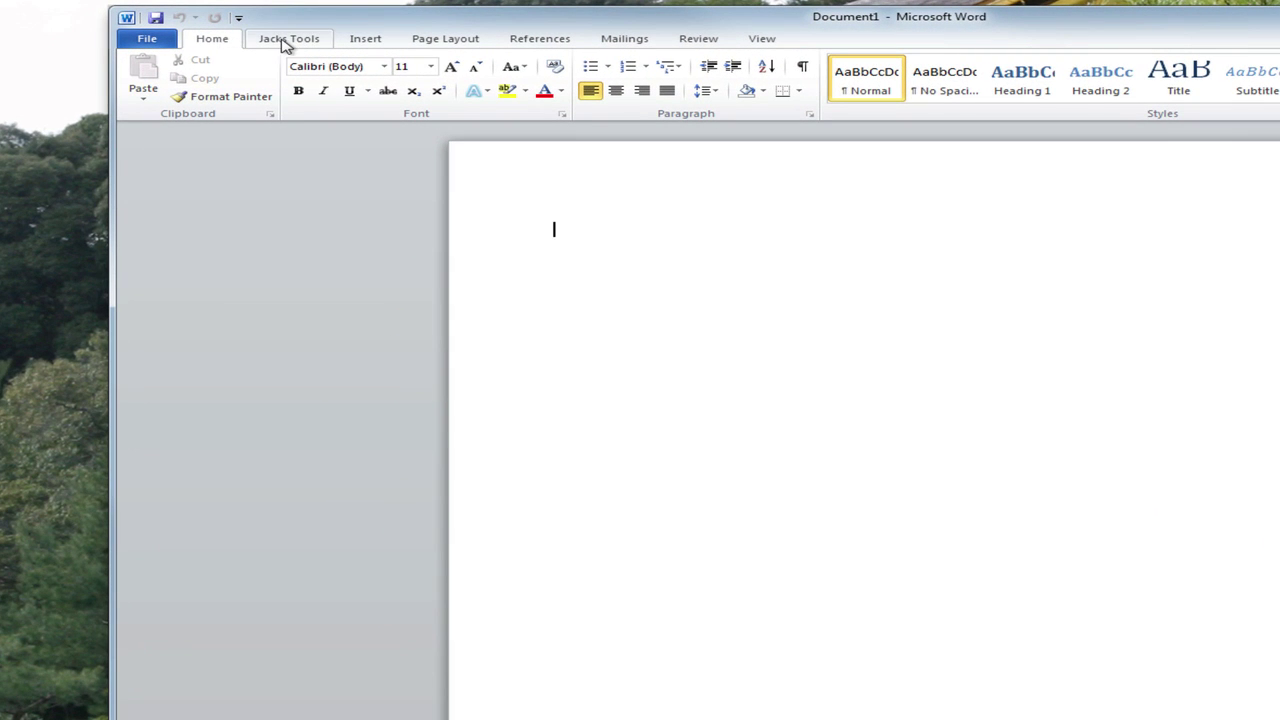
{"action": "left_click", "coordinate": [285, 42]}
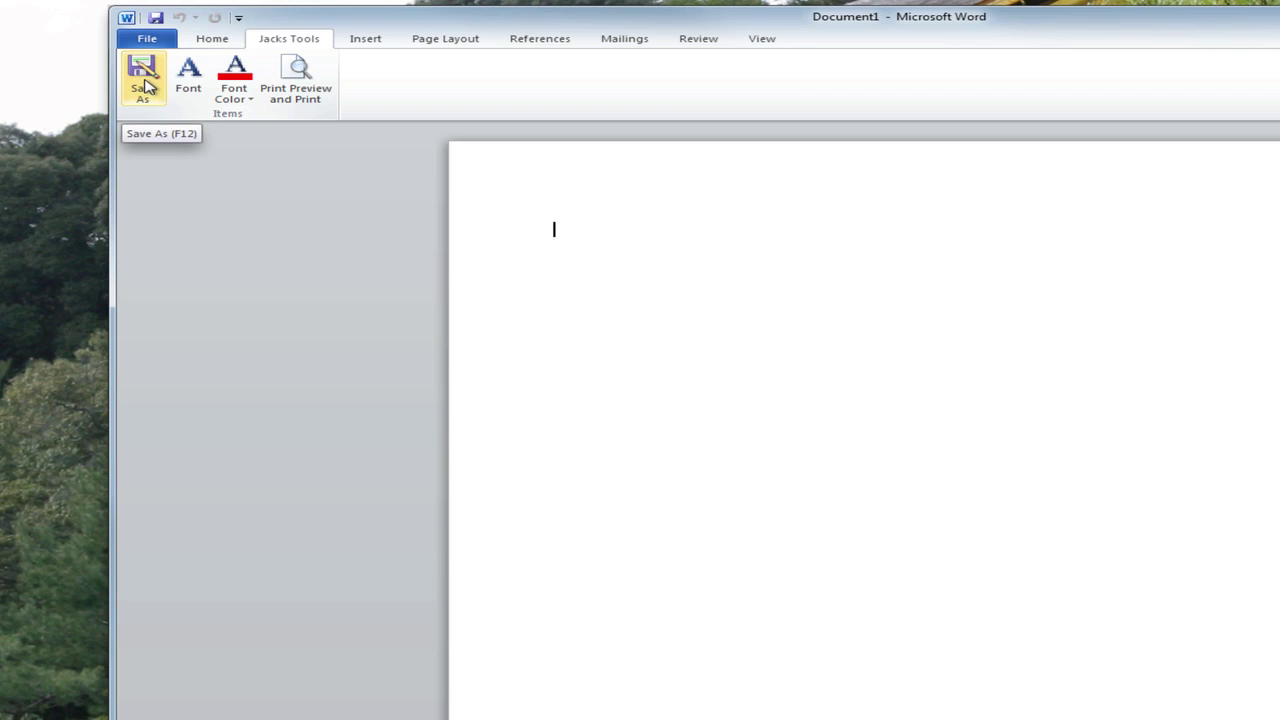
{"action": "left_click", "coordinate": [248, 99]}
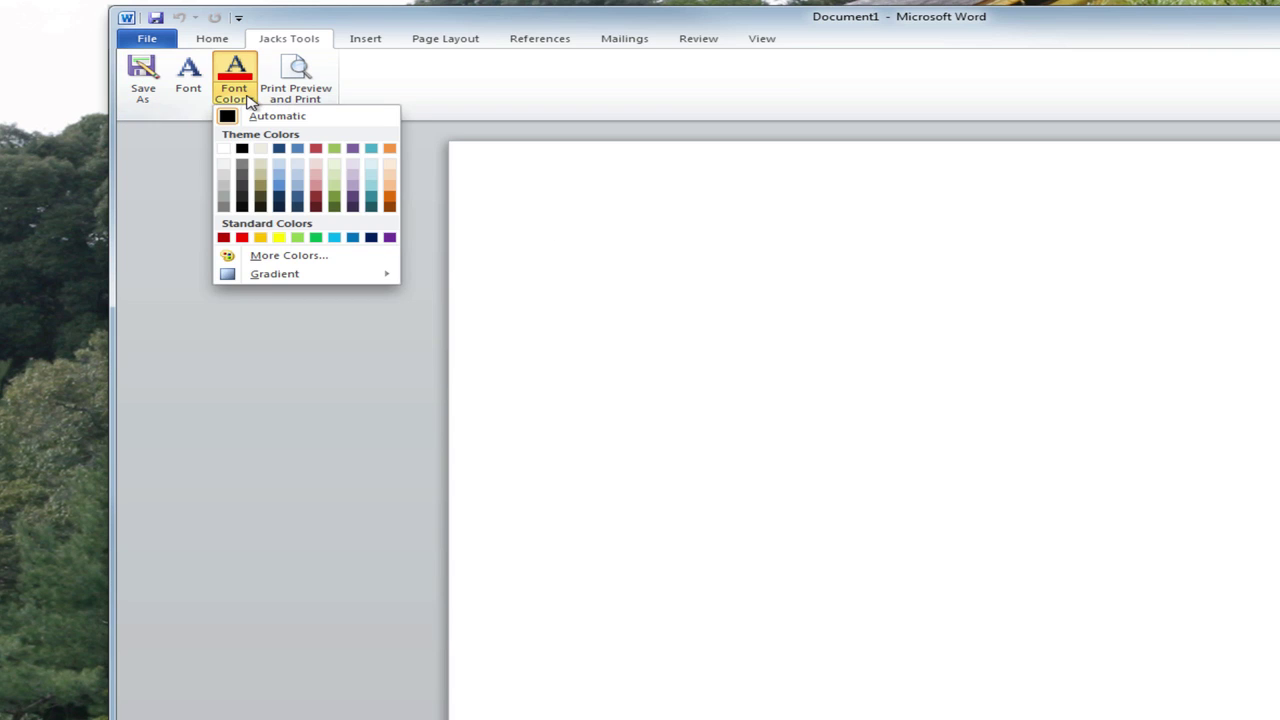
{"action": "left_click", "coordinate": [252, 76]}
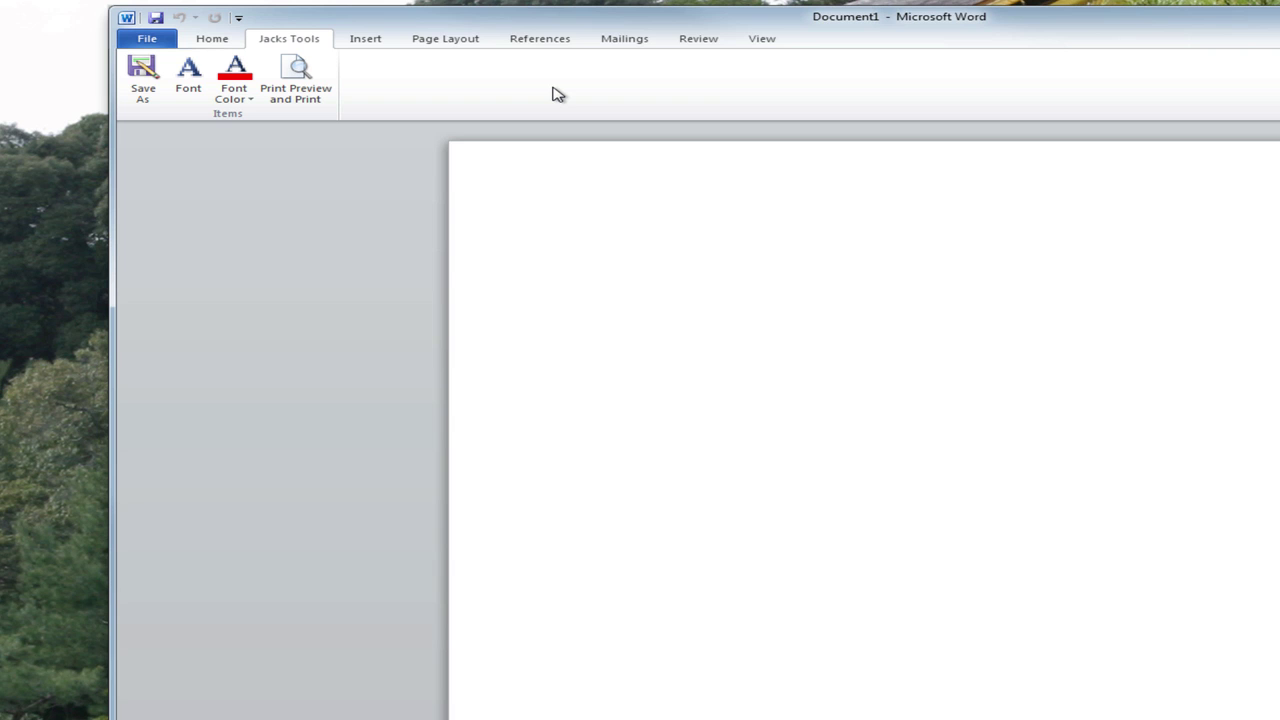
Step: Review the commands on the References, Mailings, Insert, Page Layout and Home tabs, ending on the custom Jacks Tools tab
{"action": "left_click", "coordinate": [541, 40]}
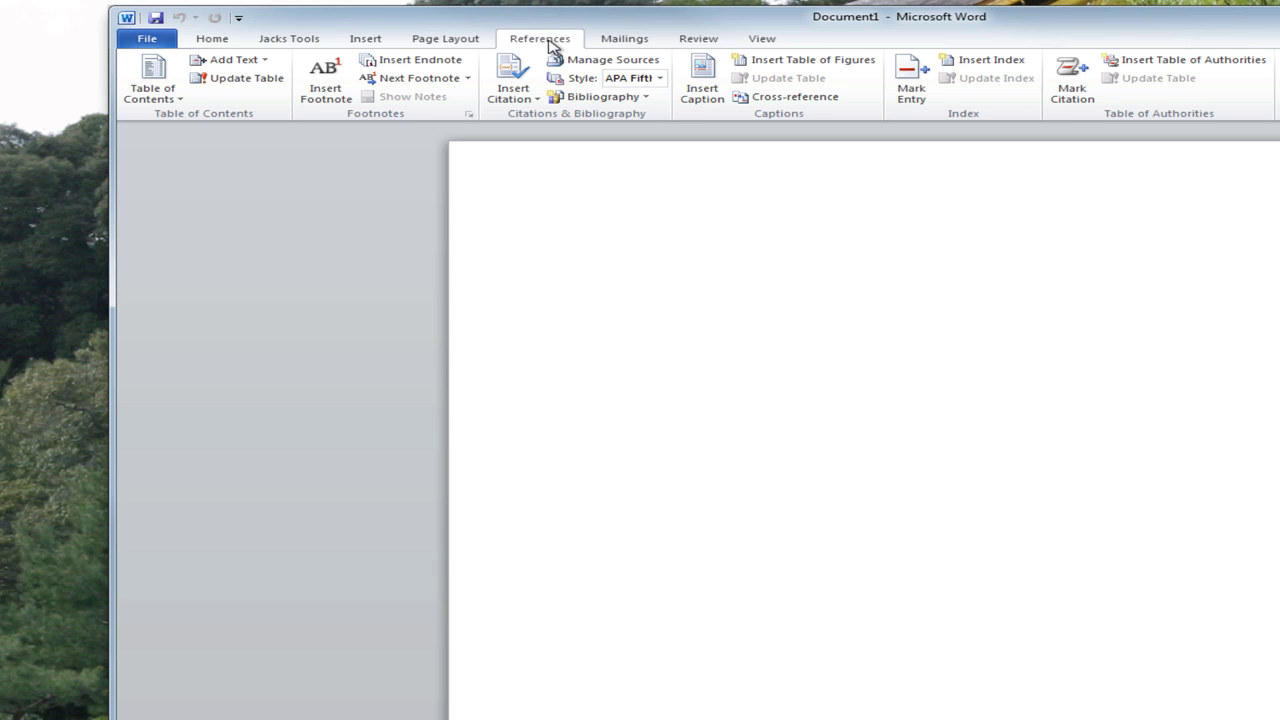
{"action": "left_click", "coordinate": [624, 40]}
{"action": "left_click", "coordinate": [364, 42]}
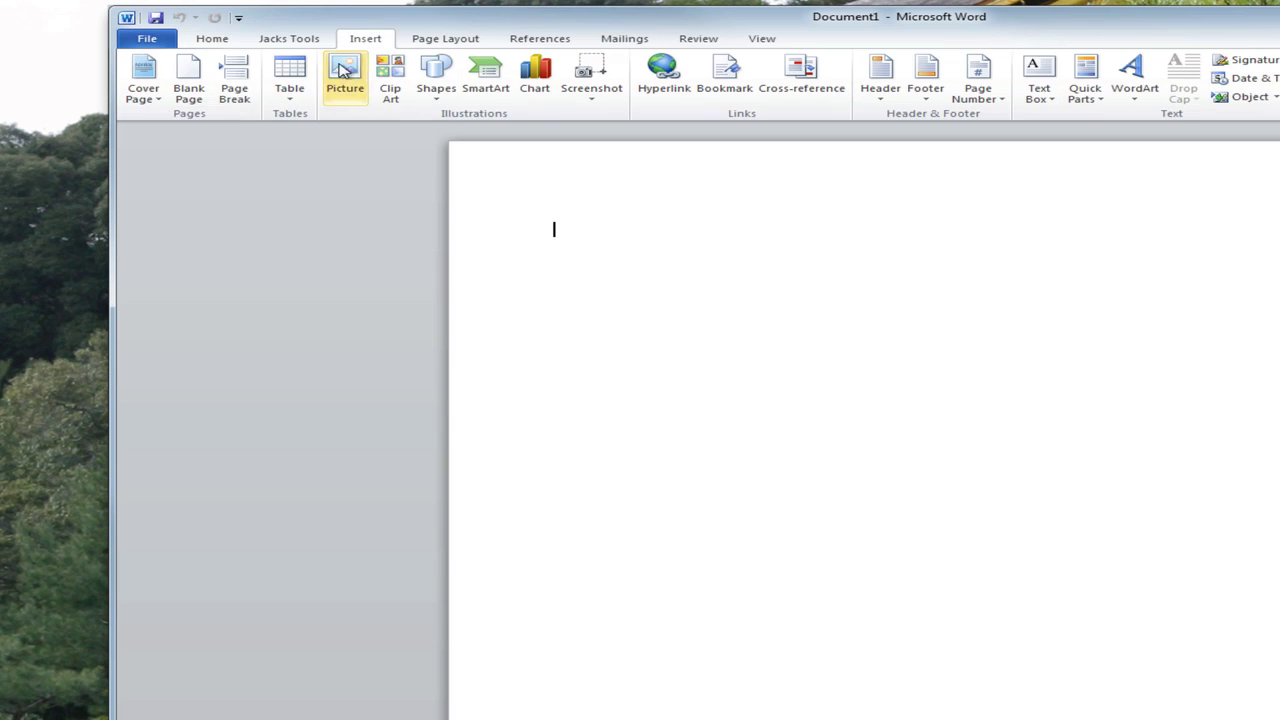
{"action": "left_click", "coordinate": [452, 40]}
{"action": "left_click", "coordinate": [530, 40]}
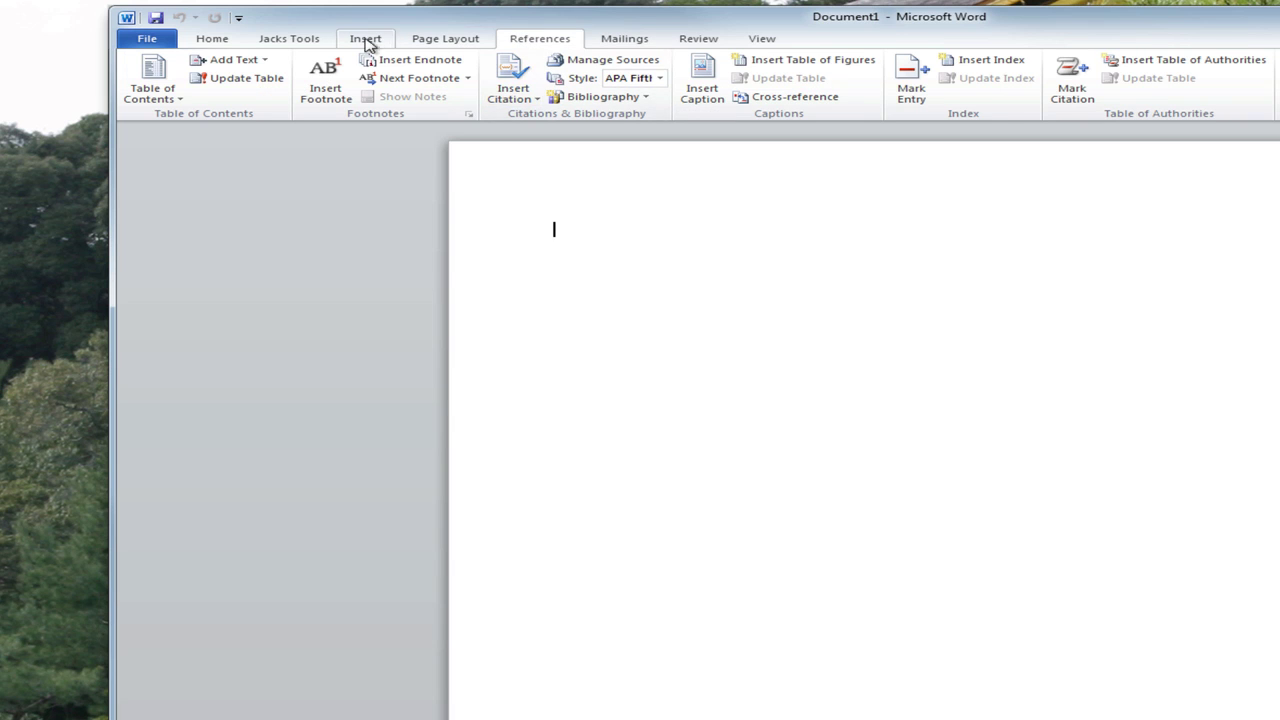
{"action": "left_click", "coordinate": [301, 39]}
{"action": "left_click", "coordinate": [232, 40]}
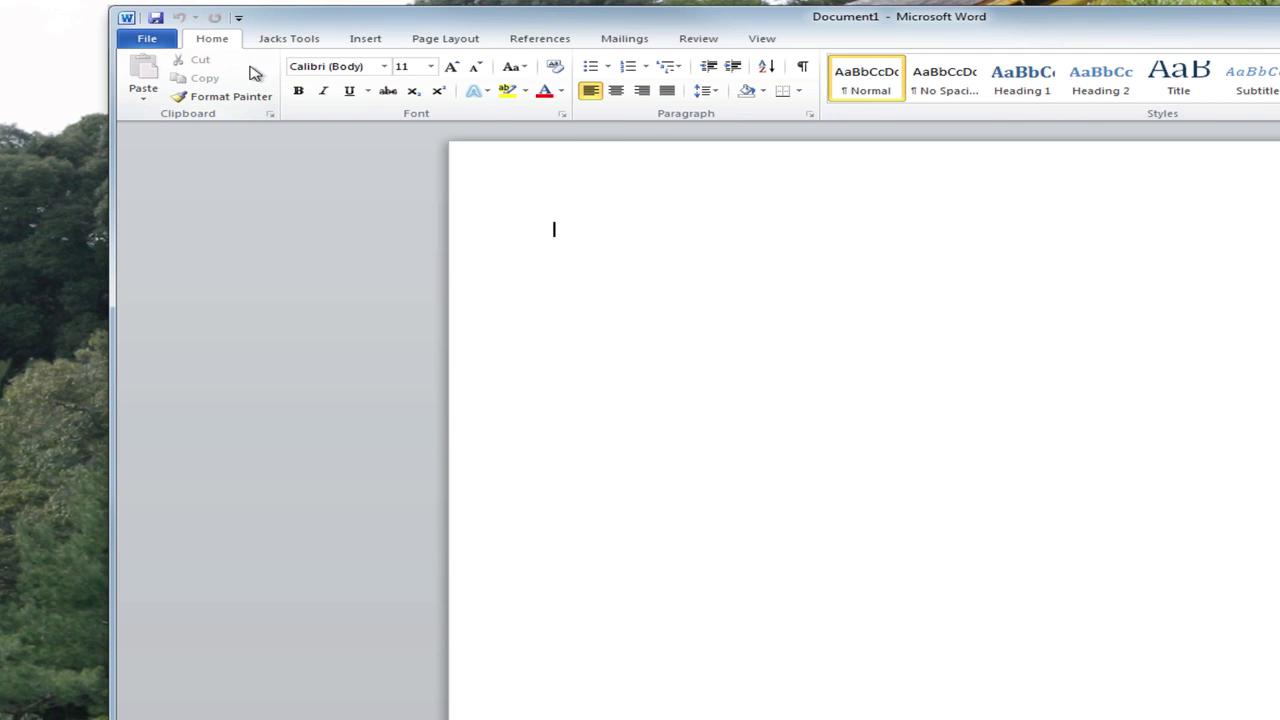
{"action": "left_click", "coordinate": [288, 40]}
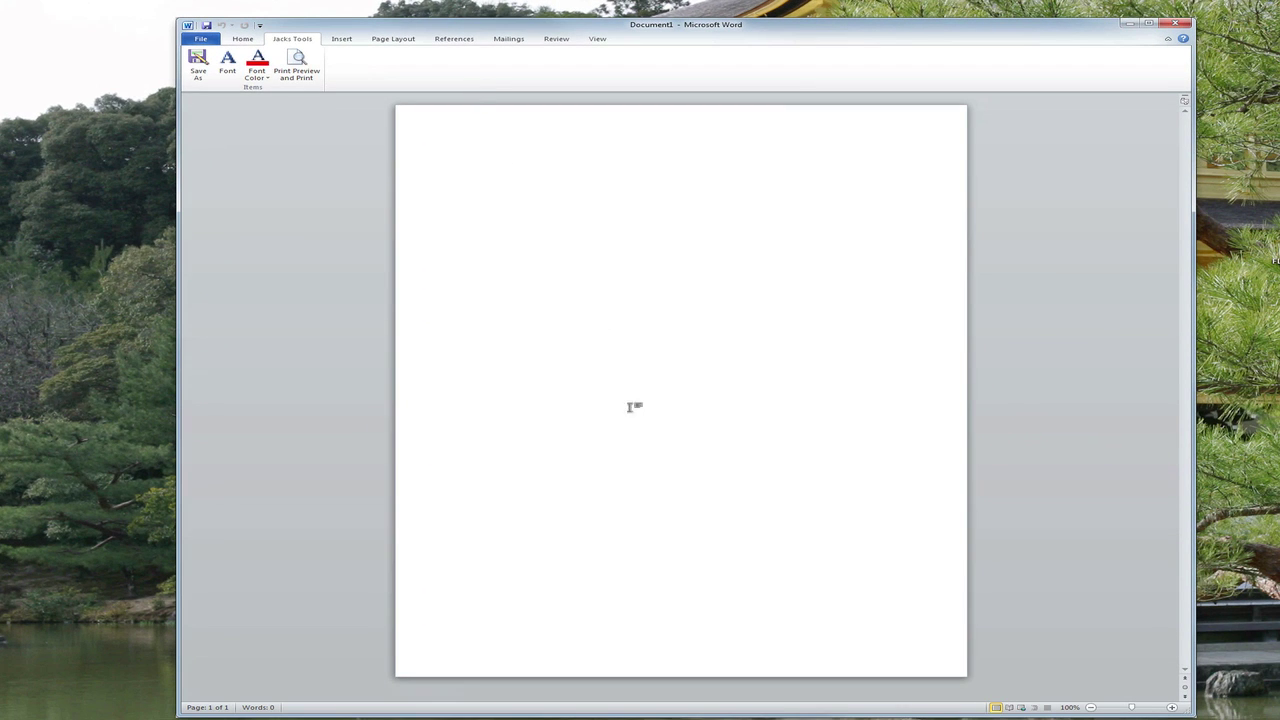
Step: Switch to Firefox, open the bookmarked JacksTechCorner website and look over its home page
{"action": "mouse_move", "coordinate": [338, 710]}
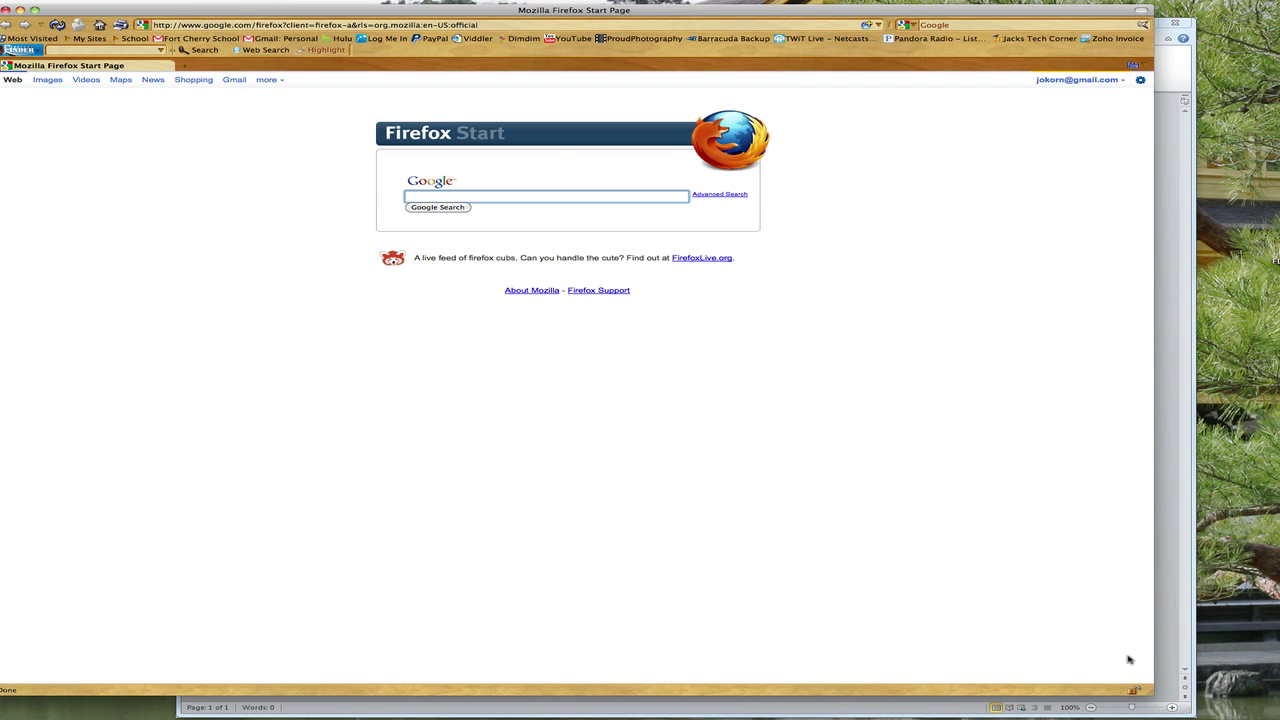
{"action": "left_click_drag", "start_coordinate": [432, 13], "coordinate": [526, 4]}
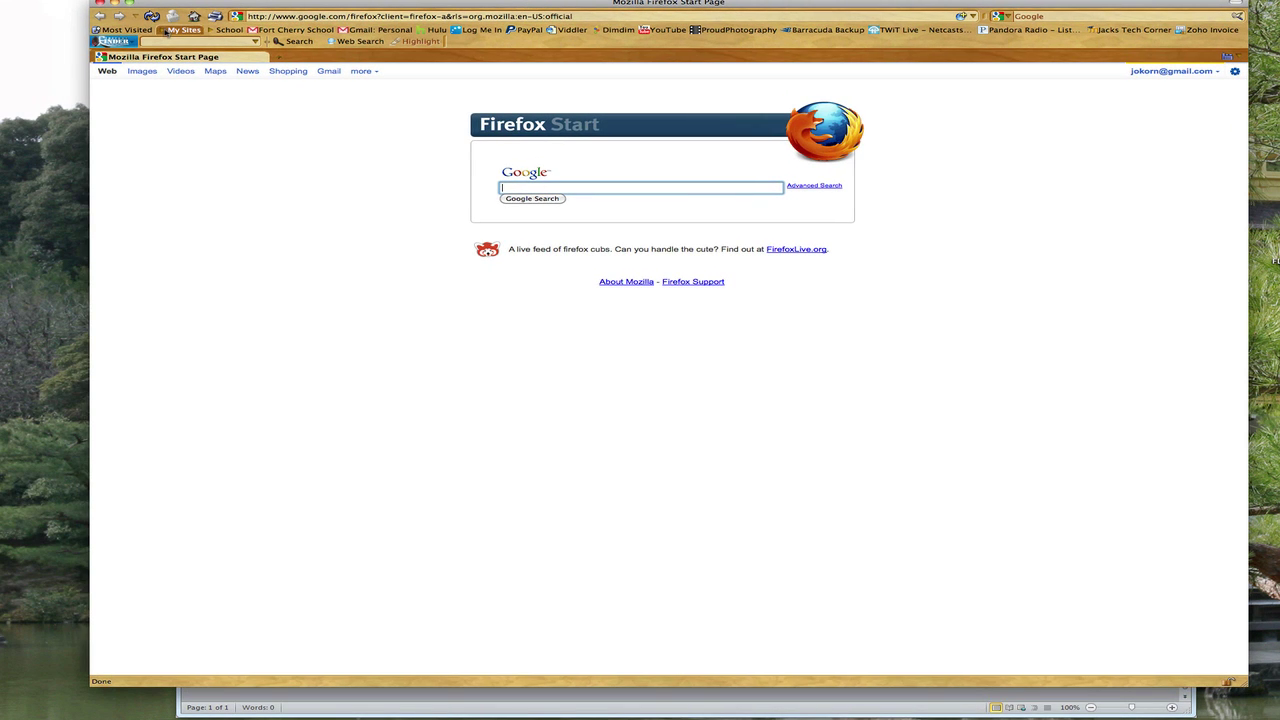
{"action": "left_click", "coordinate": [166, 31]}
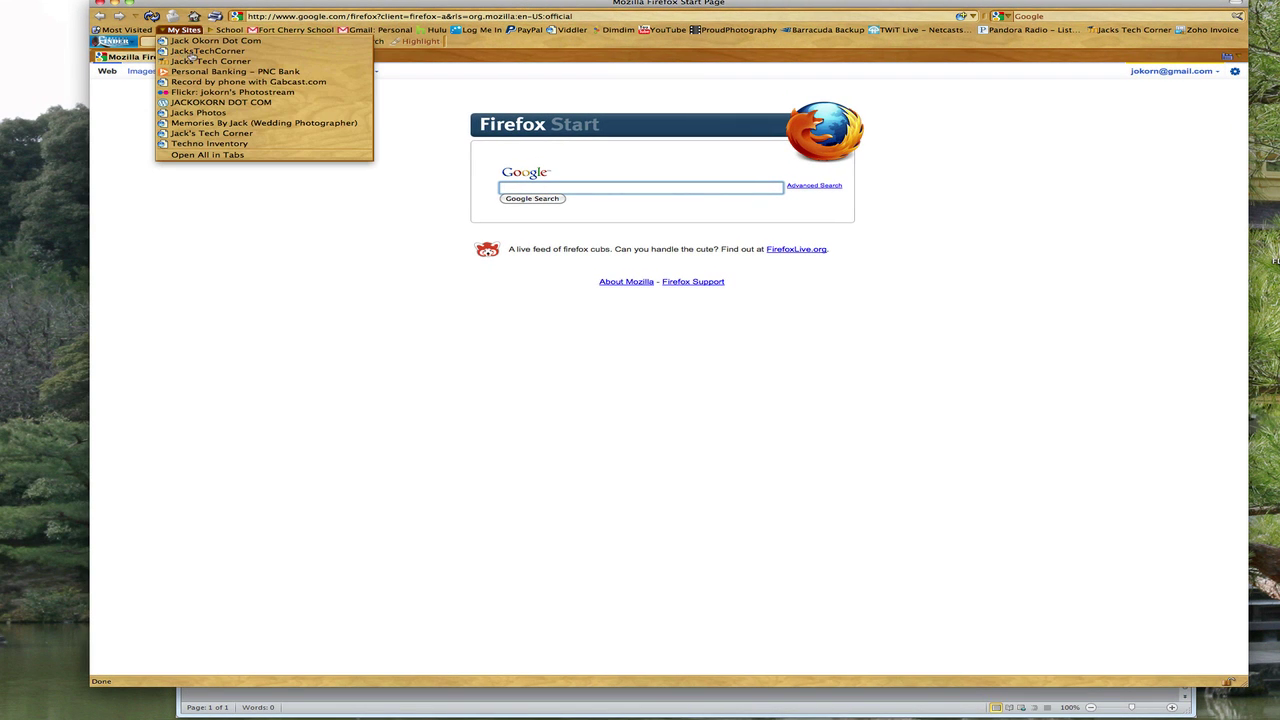
{"action": "left_click", "coordinate": [197, 52]}
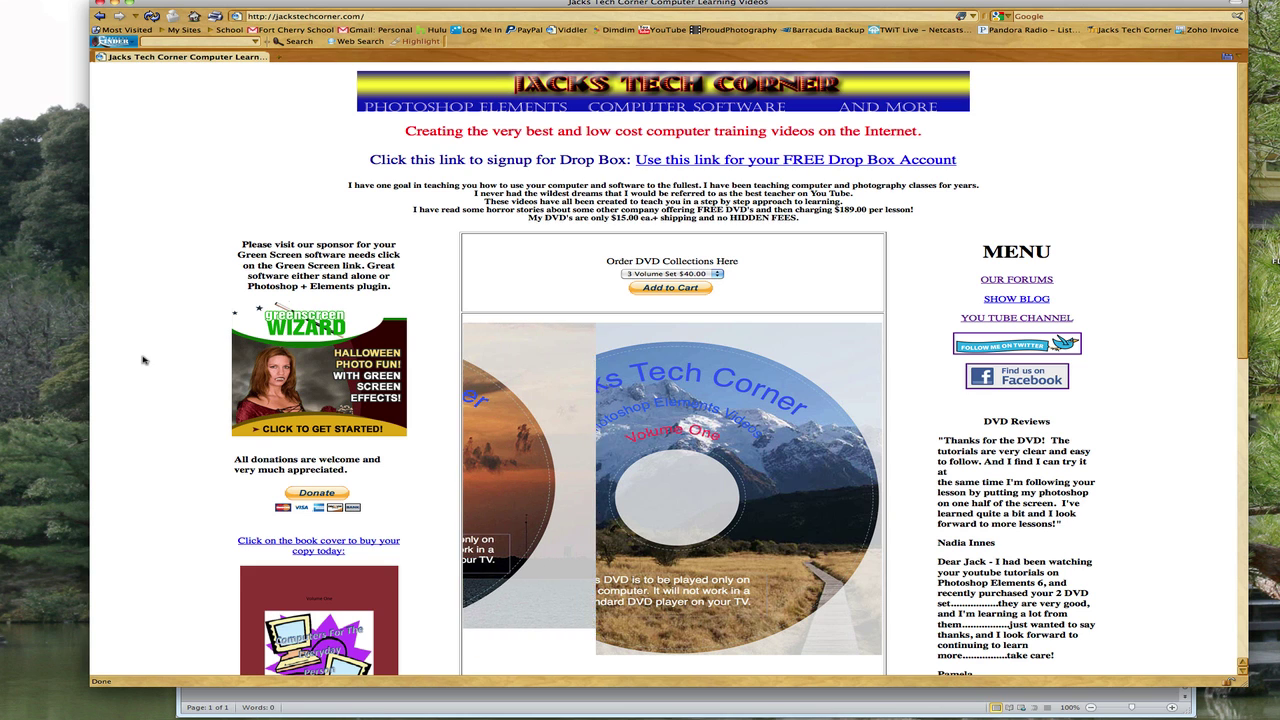
{"action": "scroll", "coordinate": [155, 360], "scroll_direction": "down", "scroll_amount": 3}
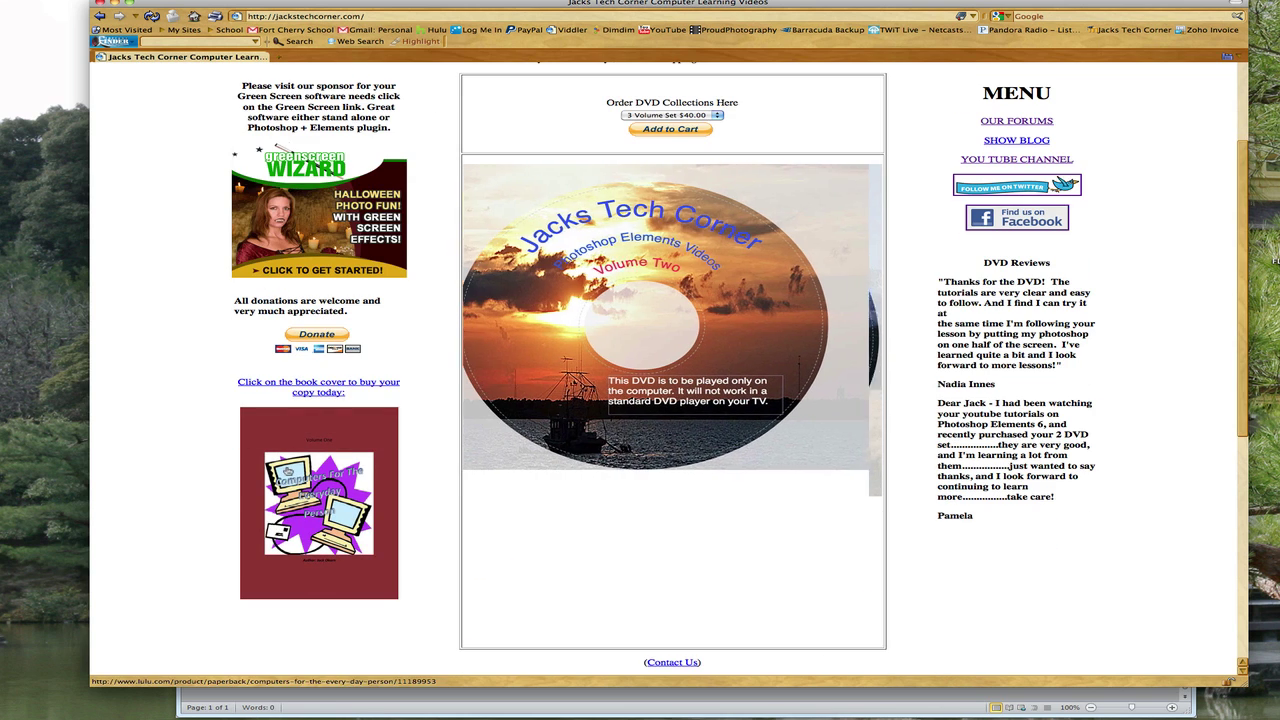
{"action": "scroll", "coordinate": [148, 379], "scroll_direction": "up", "scroll_amount": 3}
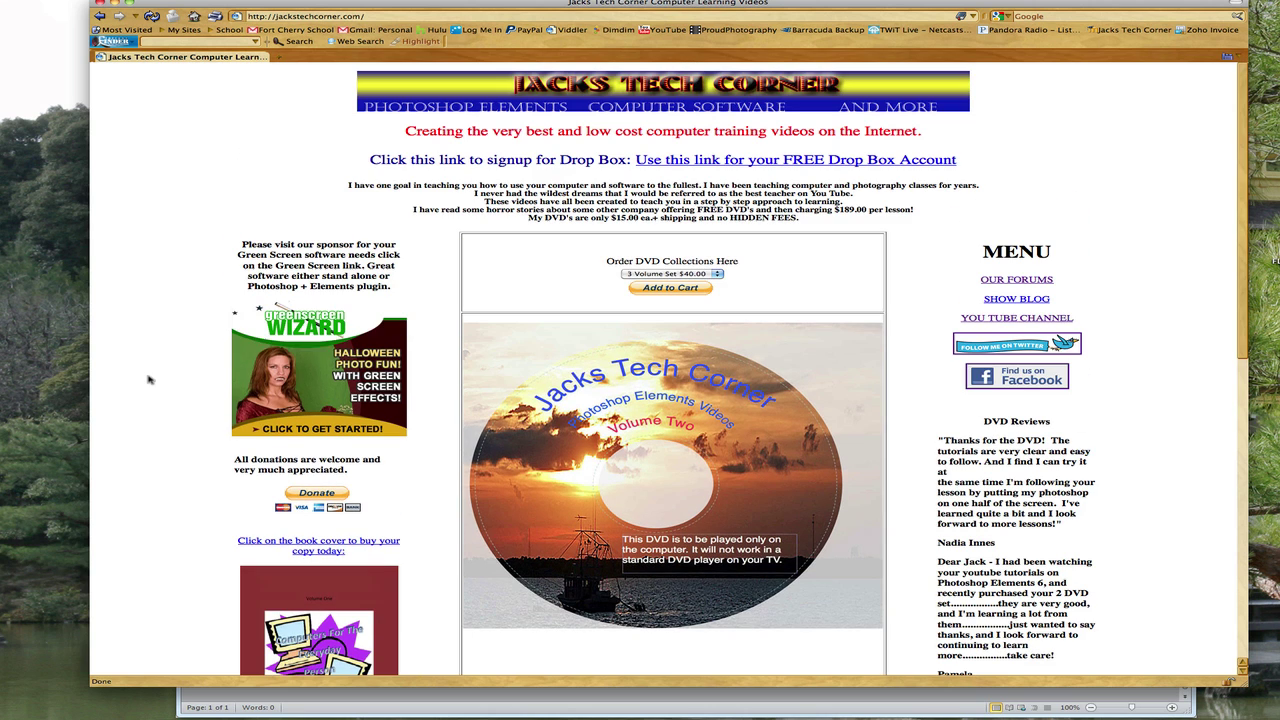